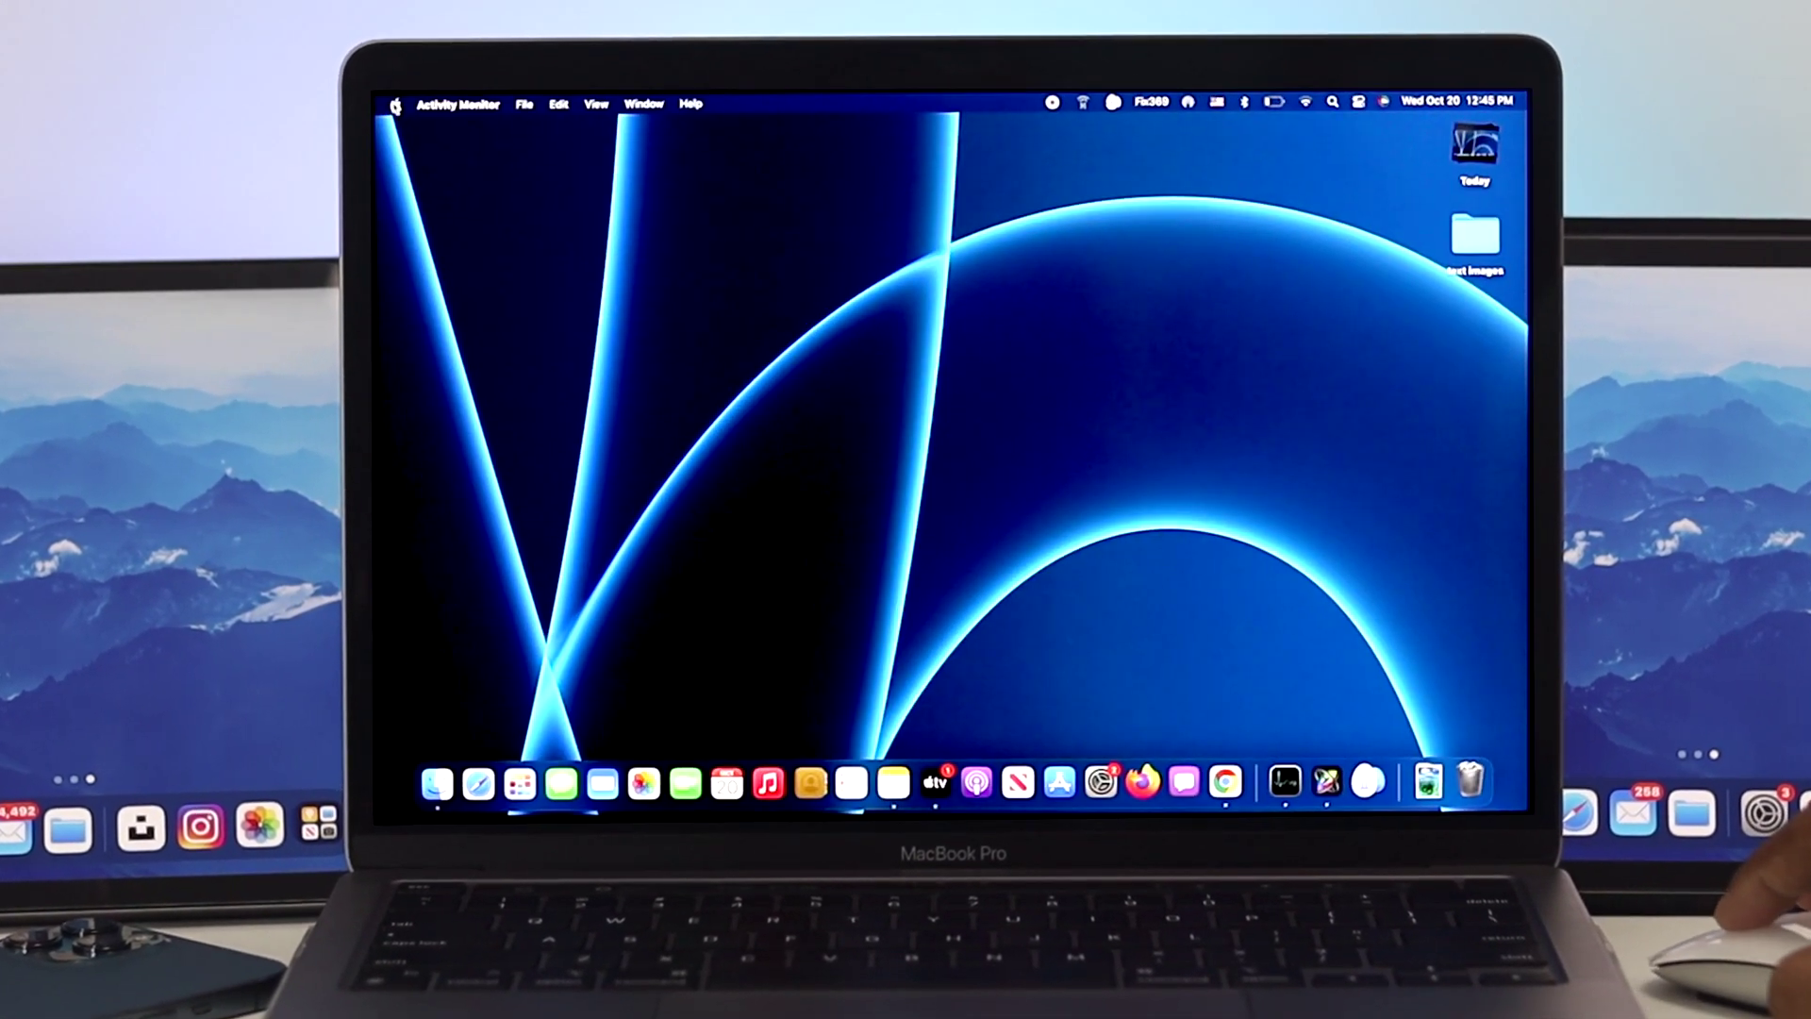
Open the Displays settings in System Preferences from the Apple menu.
{"action": "left_click", "coordinate": [414, 119]}
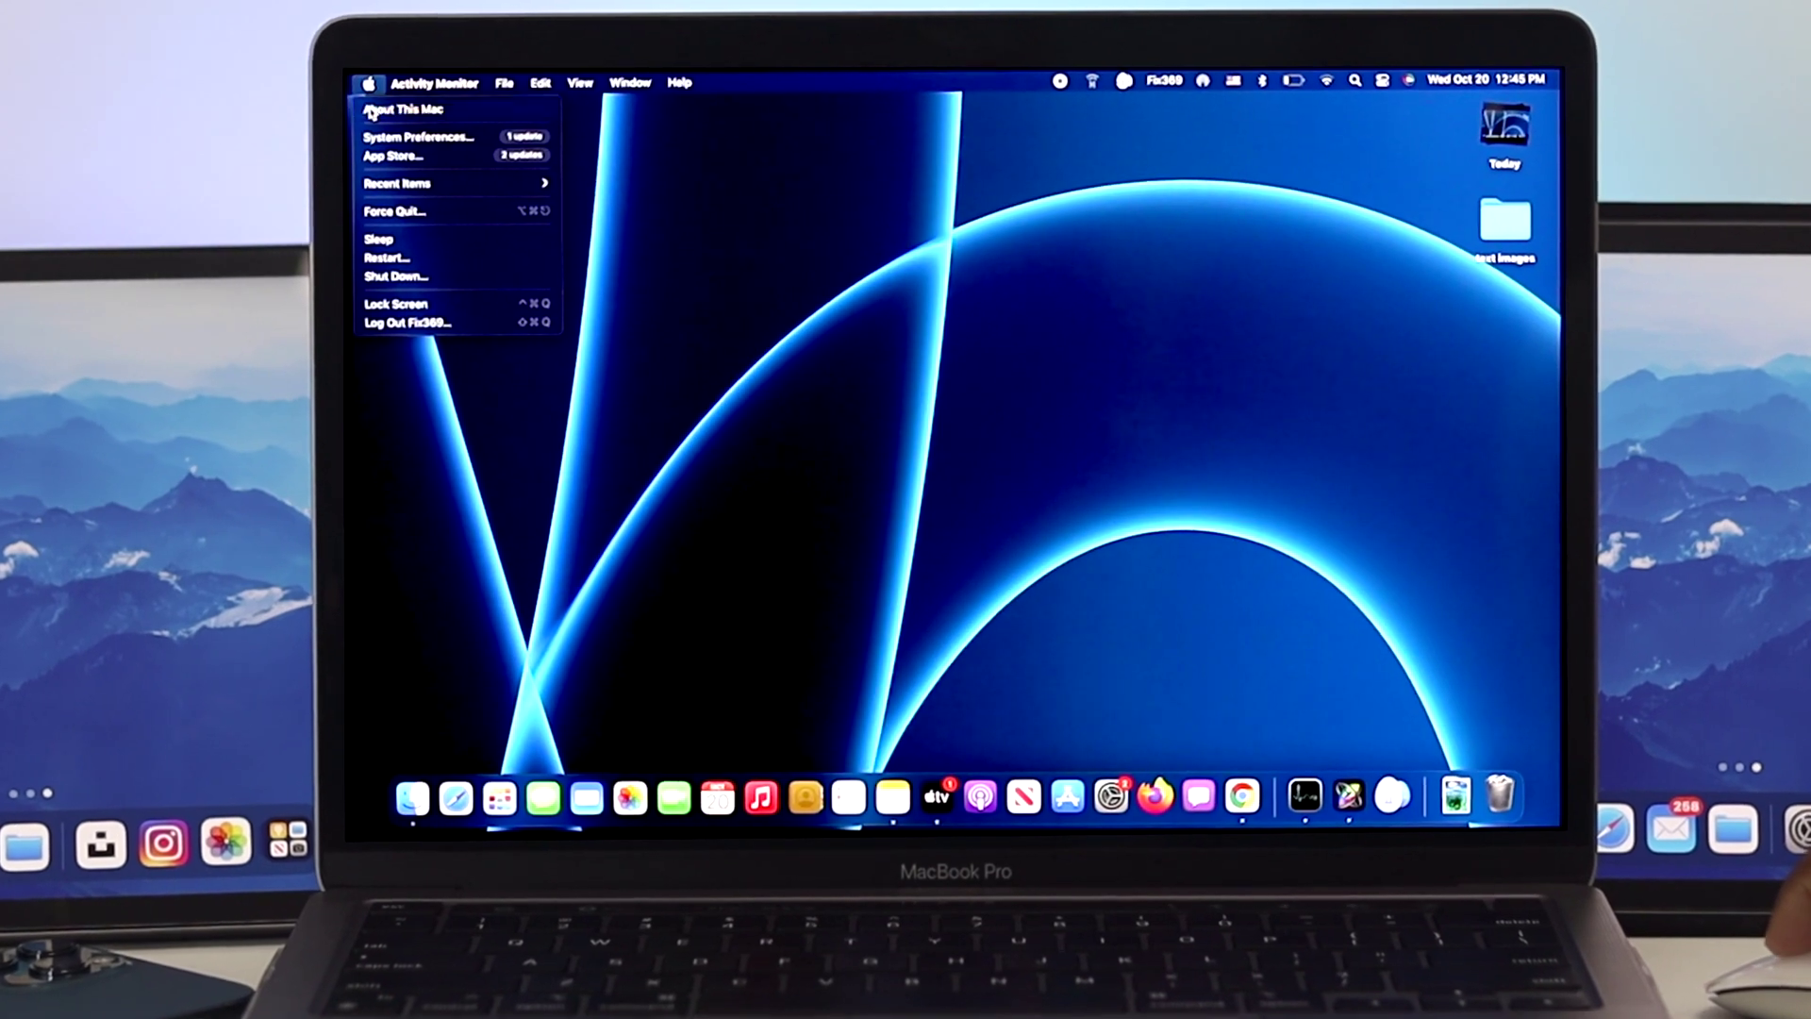
{"action": "left_click", "coordinate": [421, 136]}
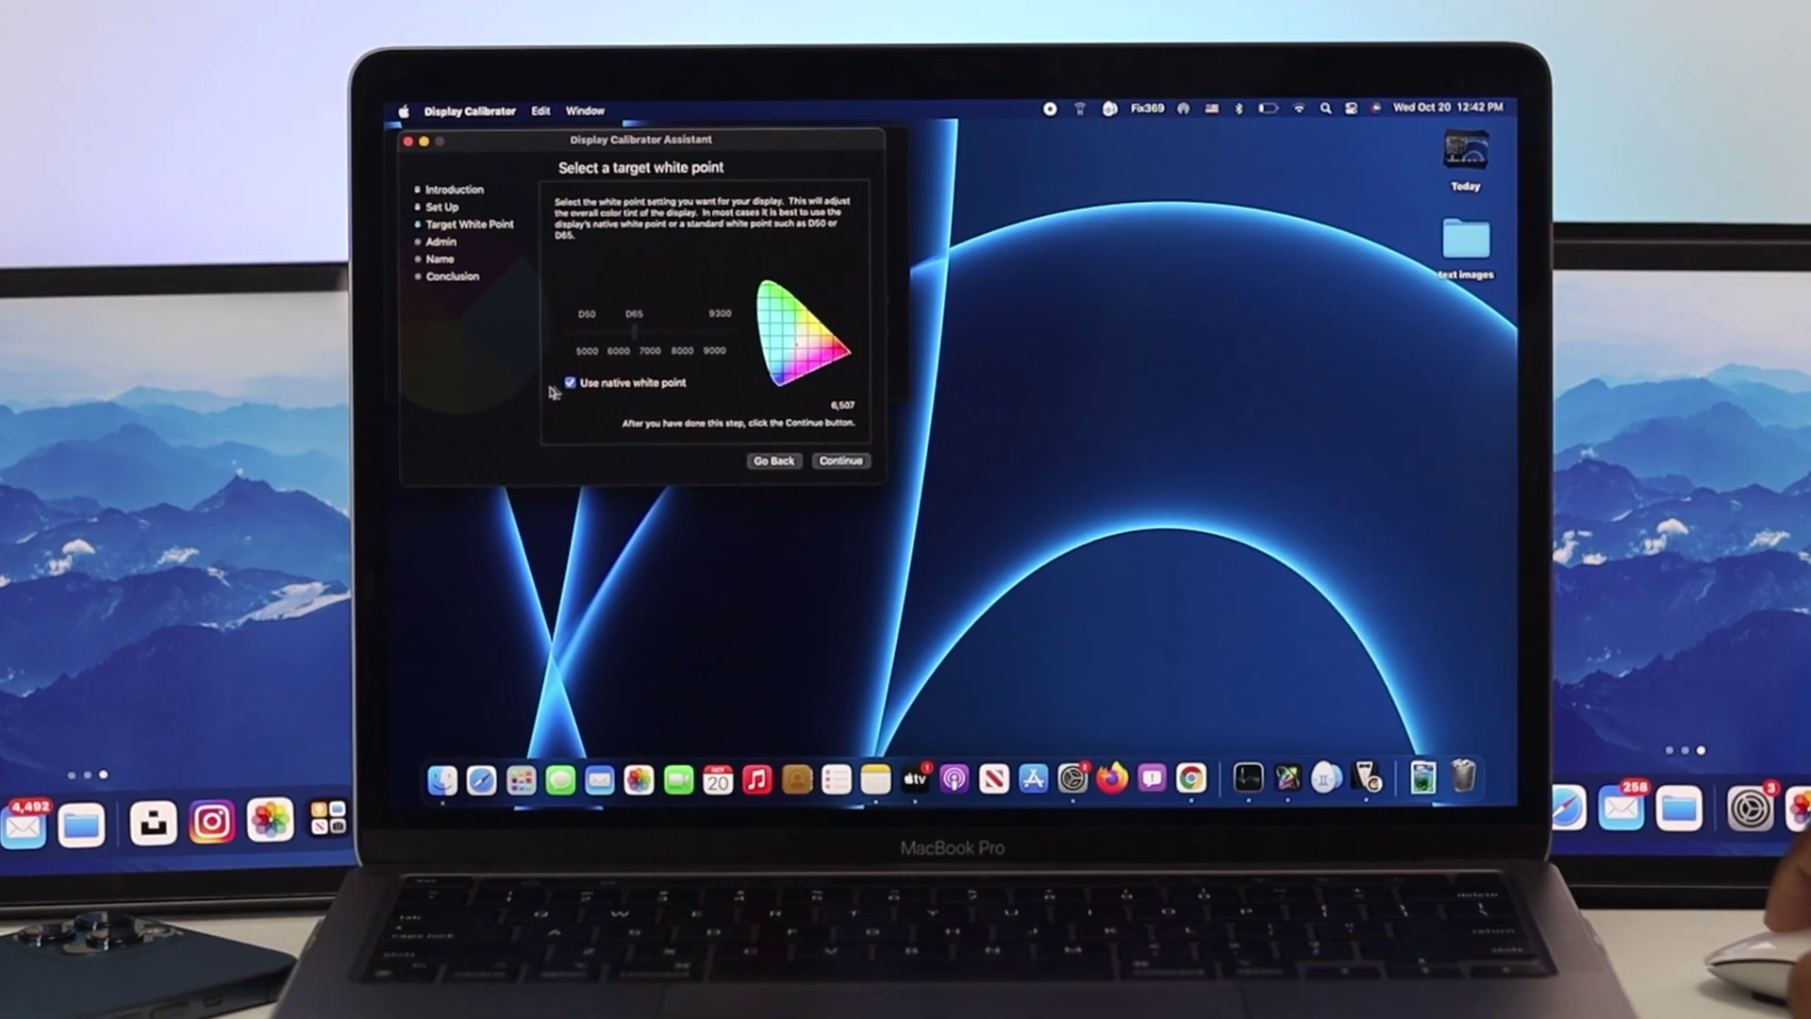
{"action": "left_click", "coordinate": [581, 387]}
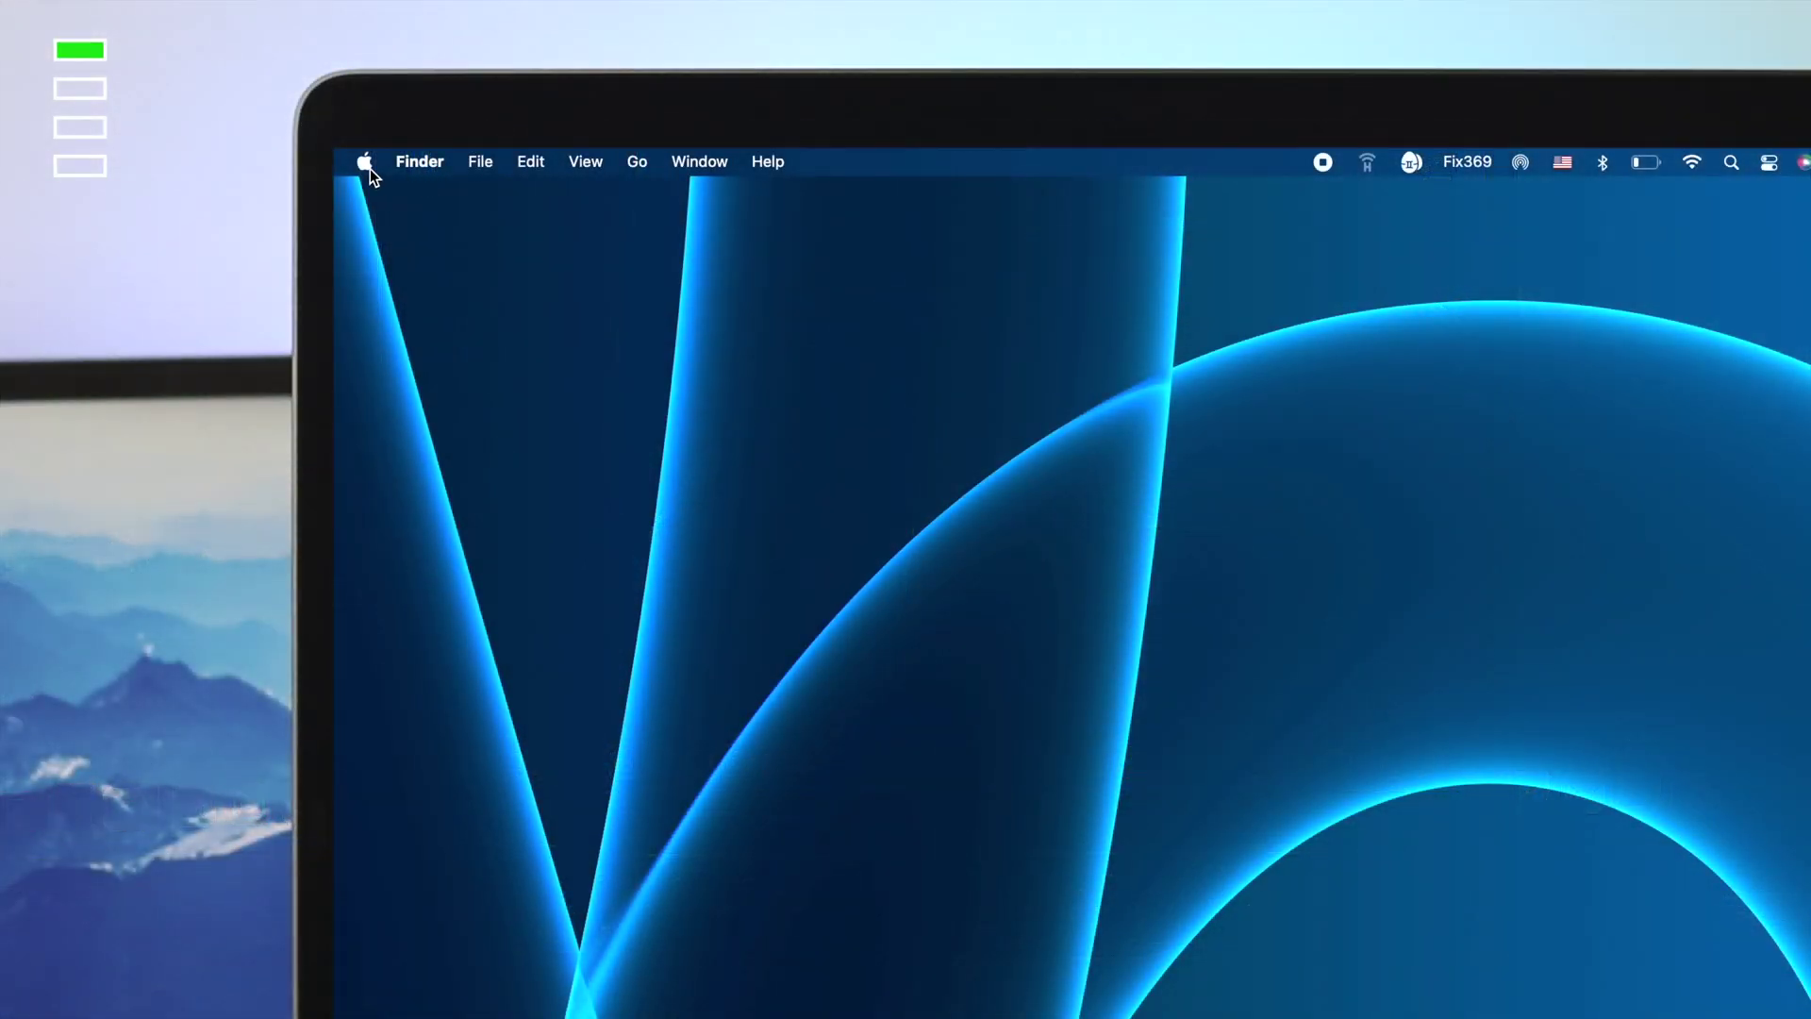
{"action": "left_click", "coordinate": [367, 167]}
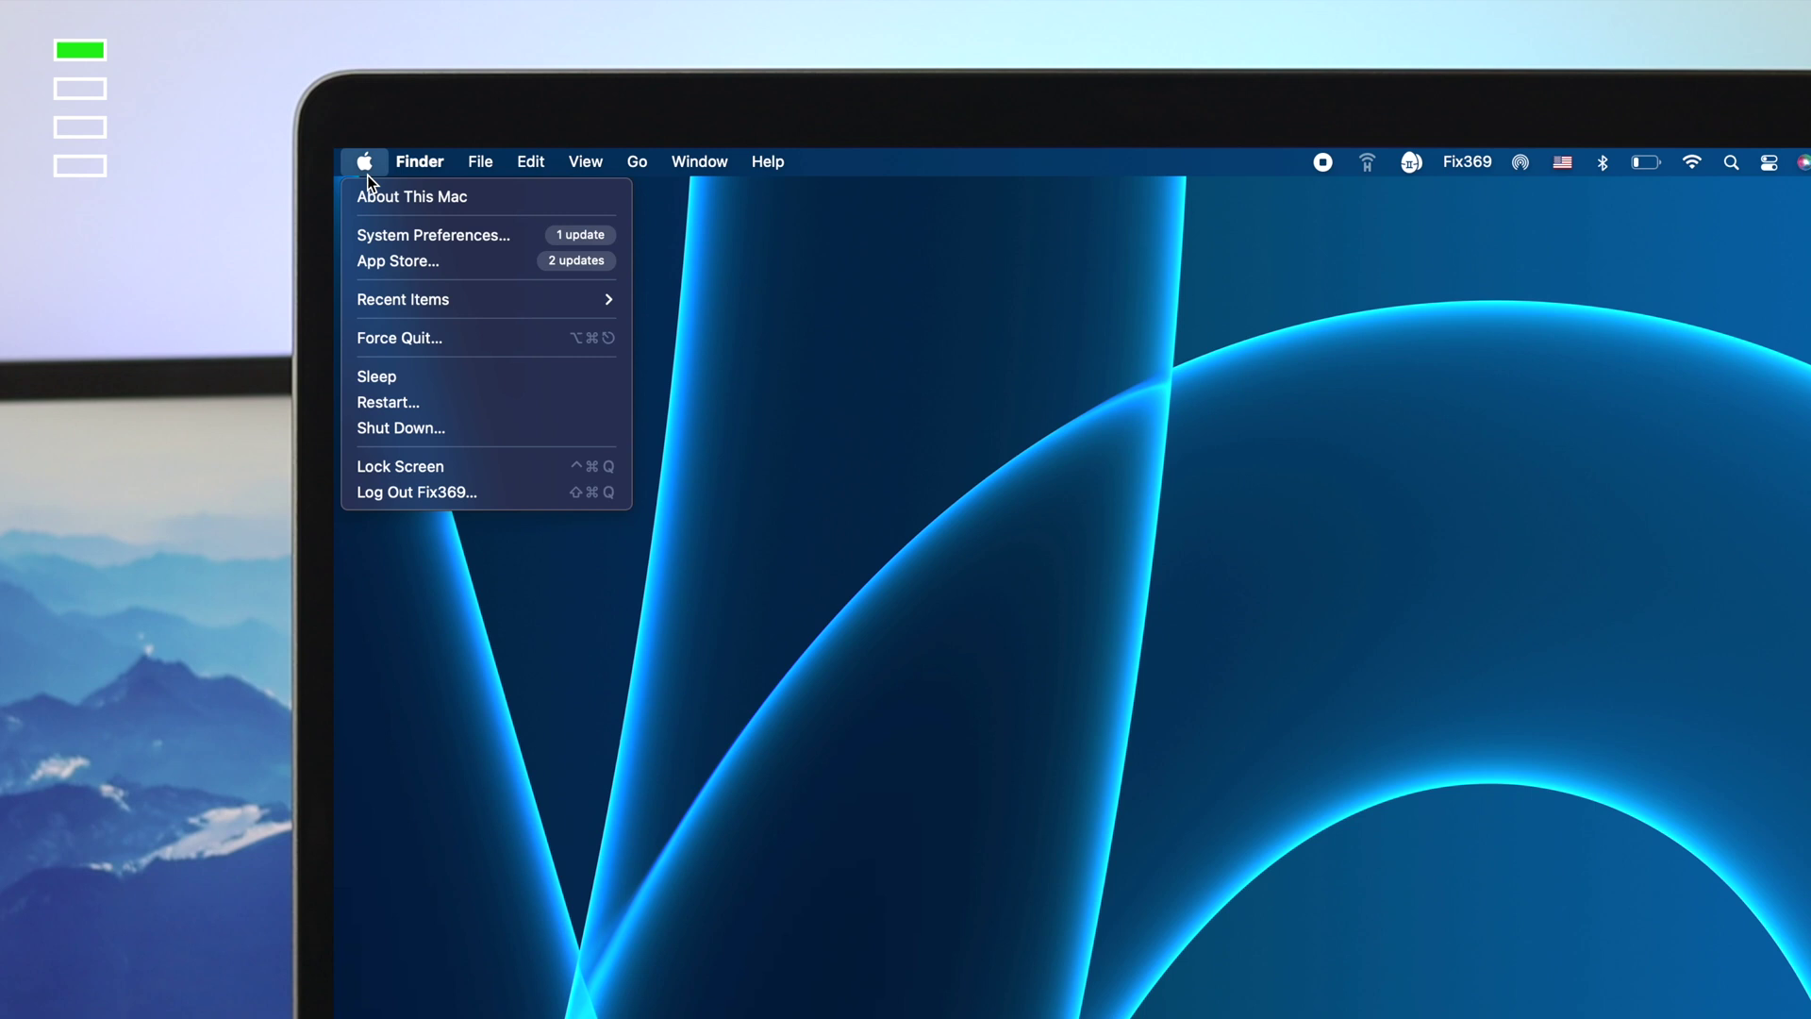
{"action": "left_click", "coordinate": [445, 235]}
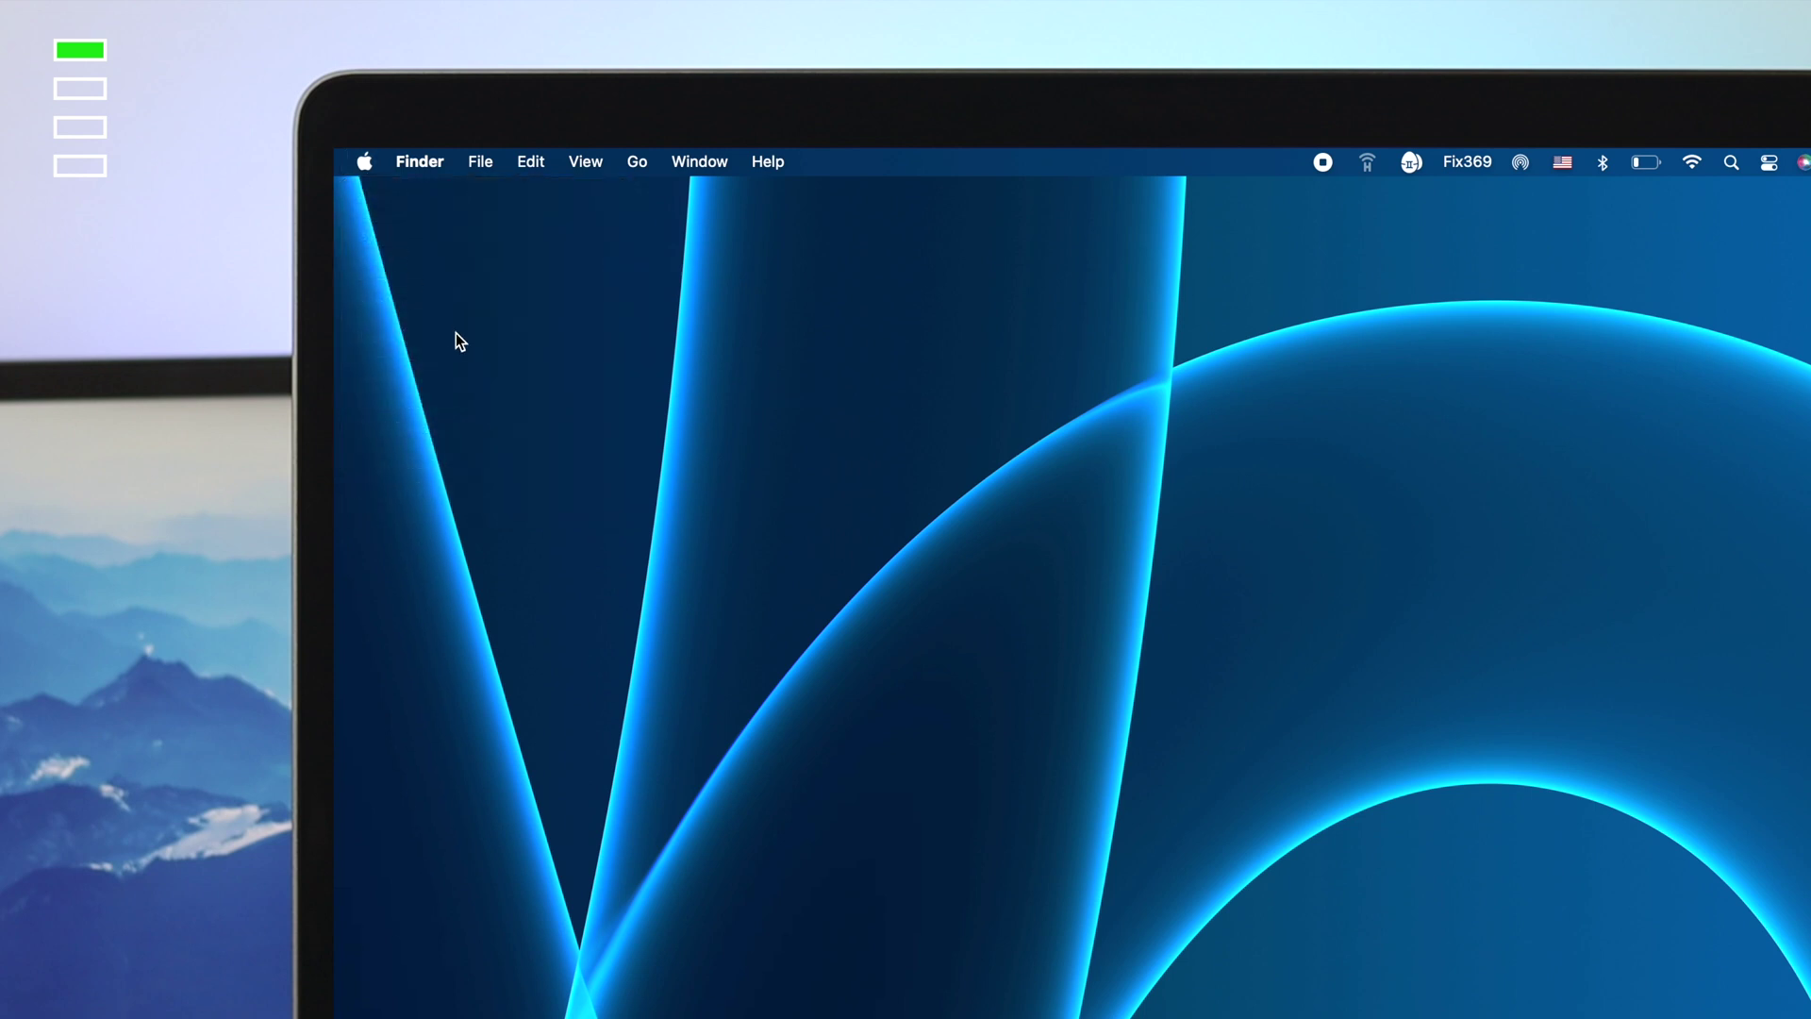
{"action": "left_click", "coordinate": [388, 802]}
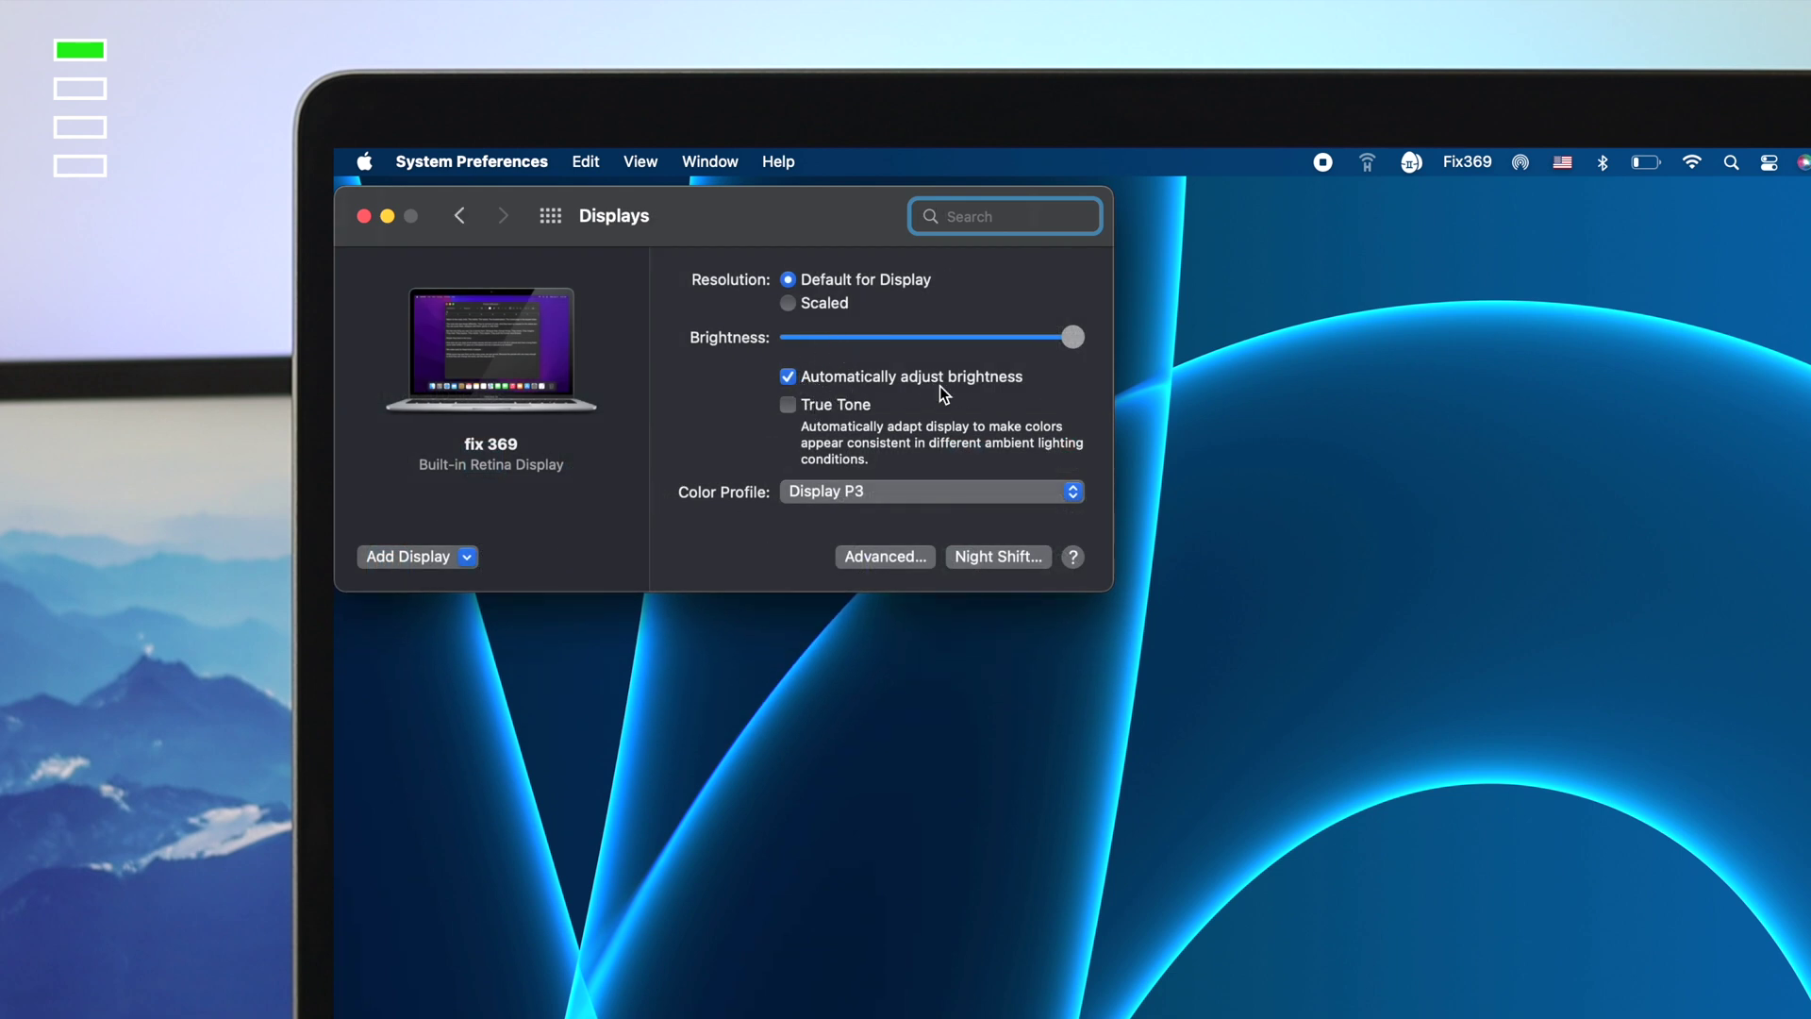
Turn off automatic brightness, turn on True Tone, and set brightness to maximum.
{"action": "left_click", "coordinate": [786, 376]}
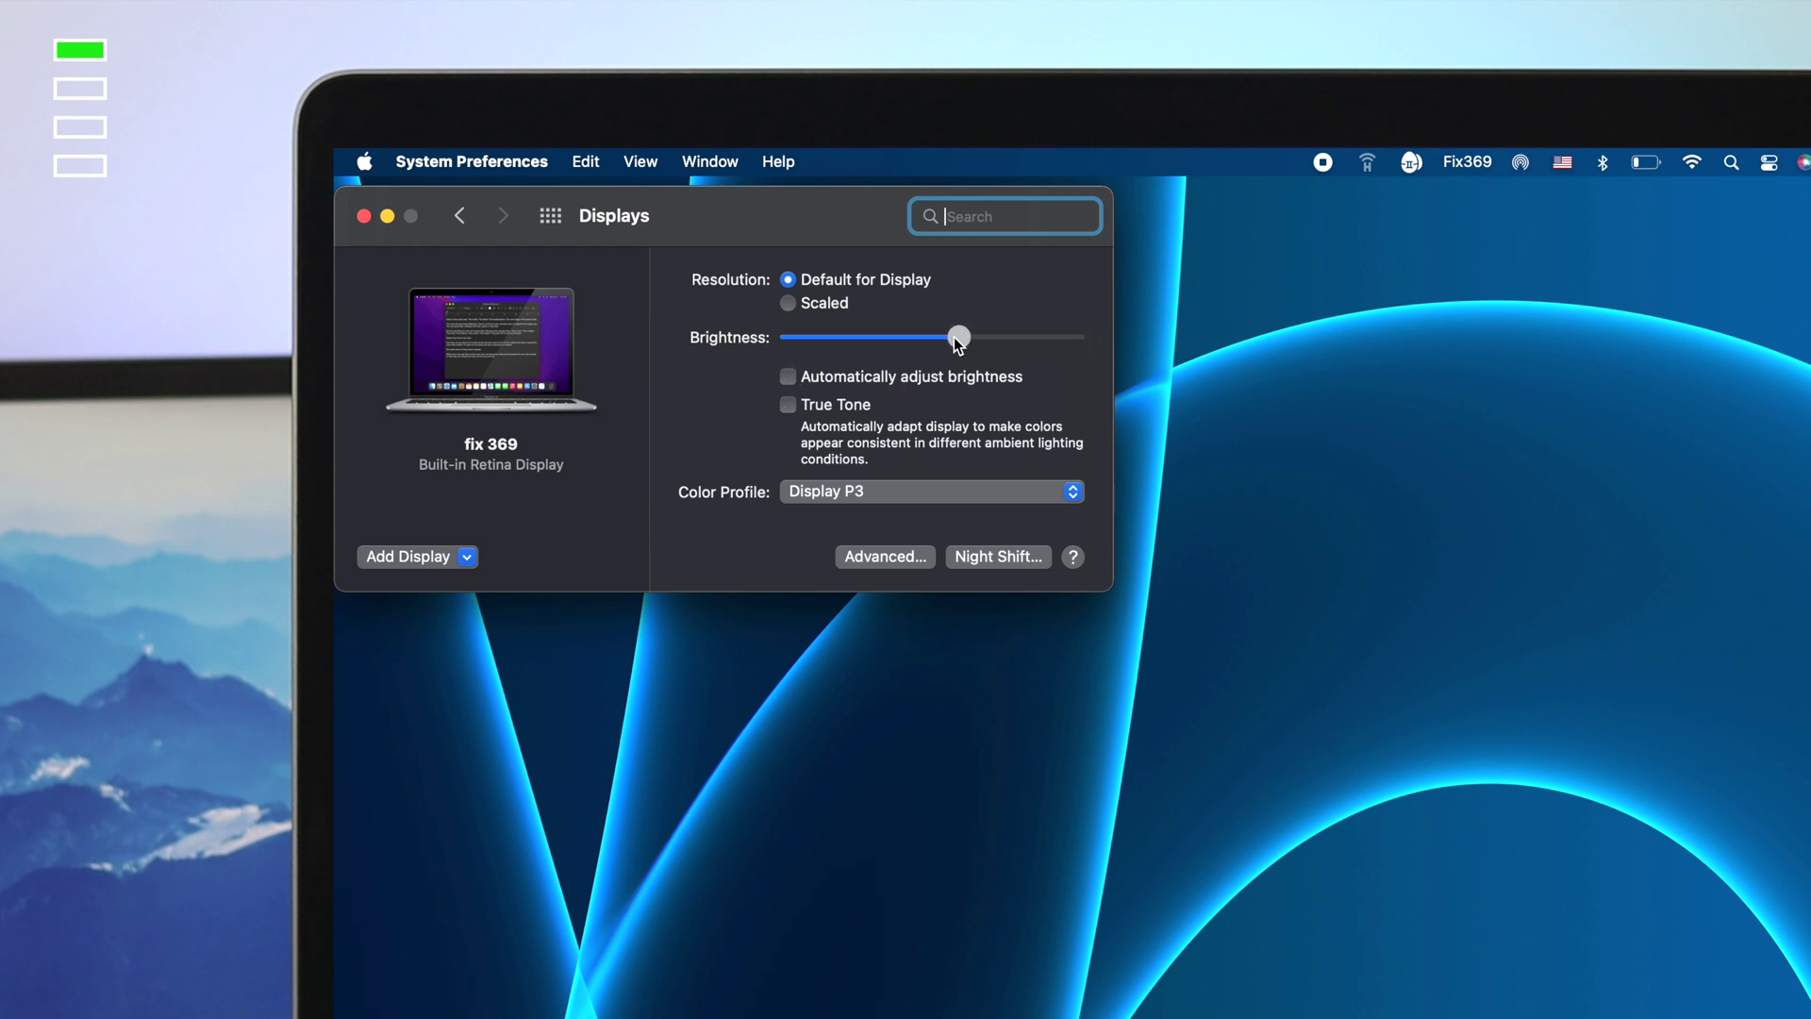
{"action": "left_click_drag", "start_coordinate": [868, 348], "coordinate": [1061, 356]}
{"action": "left_click", "coordinate": [788, 405]}
{"action": "left_click_drag", "start_coordinate": [1038, 341], "coordinate": [1123, 341]}
Restart the Mac from the Apple menu and confirm the restart.
{"action": "left_click", "coordinate": [363, 218]}
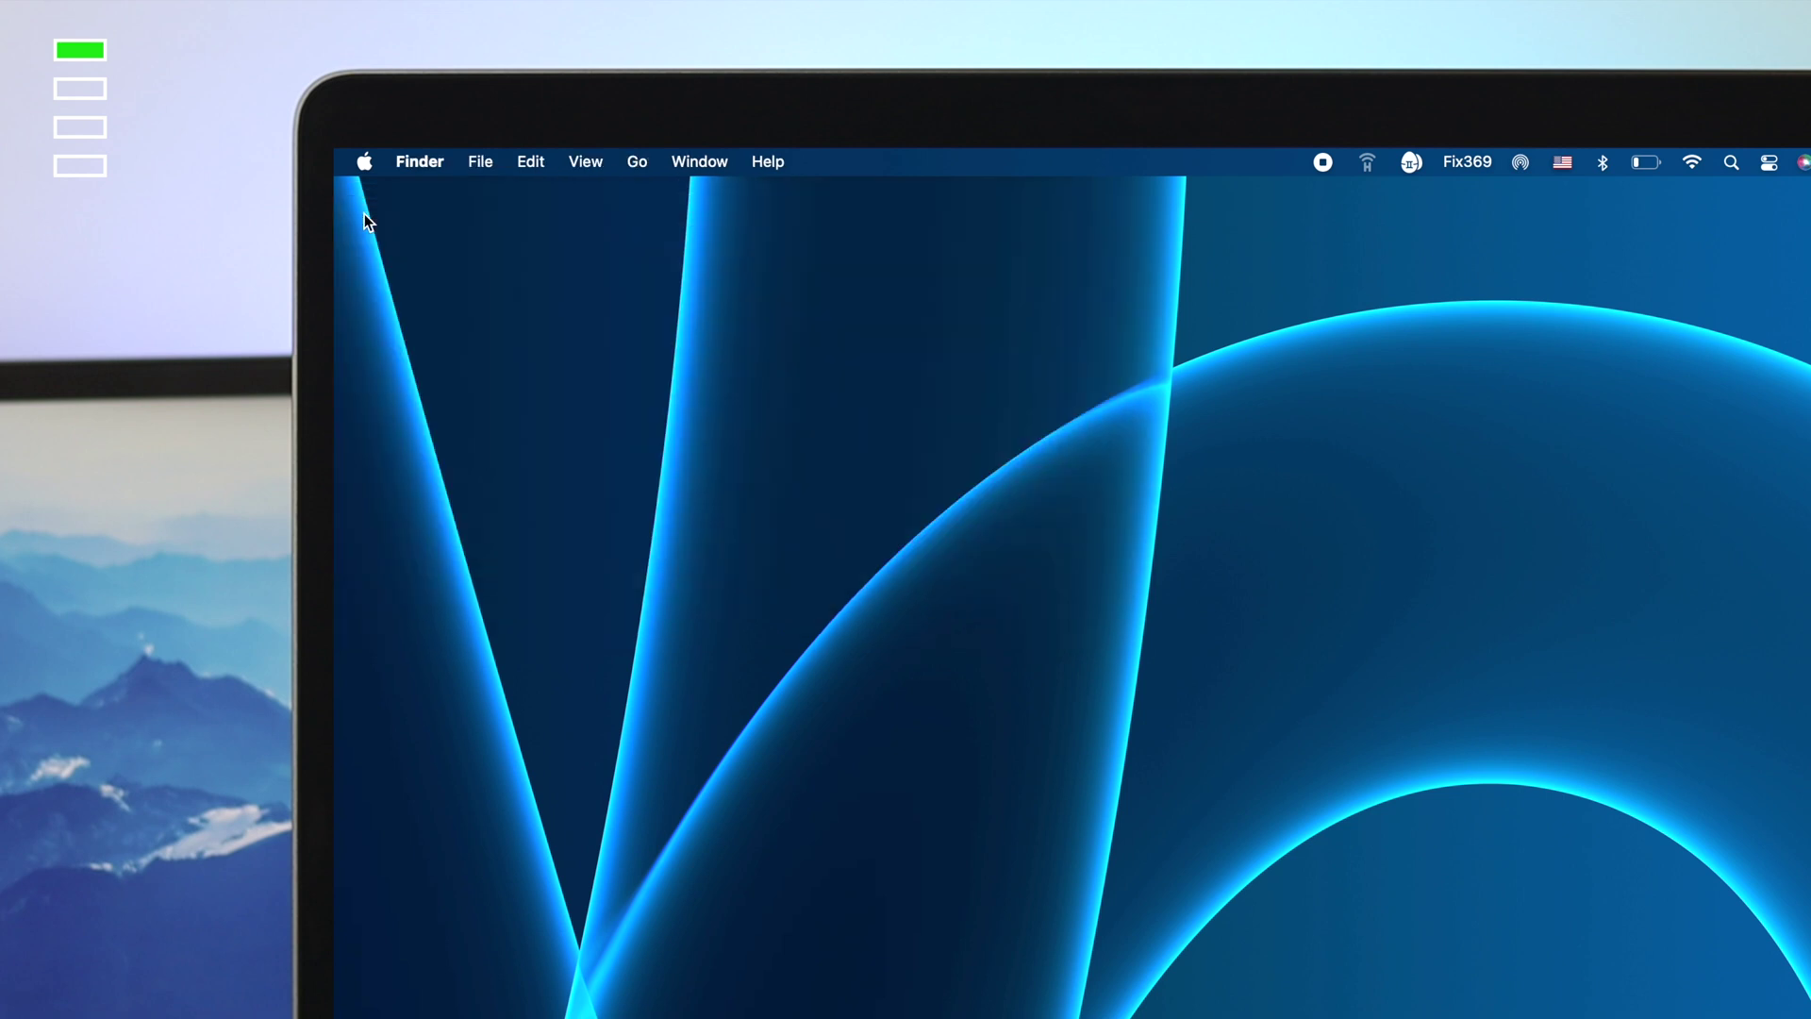
{"action": "left_click", "coordinate": [365, 162]}
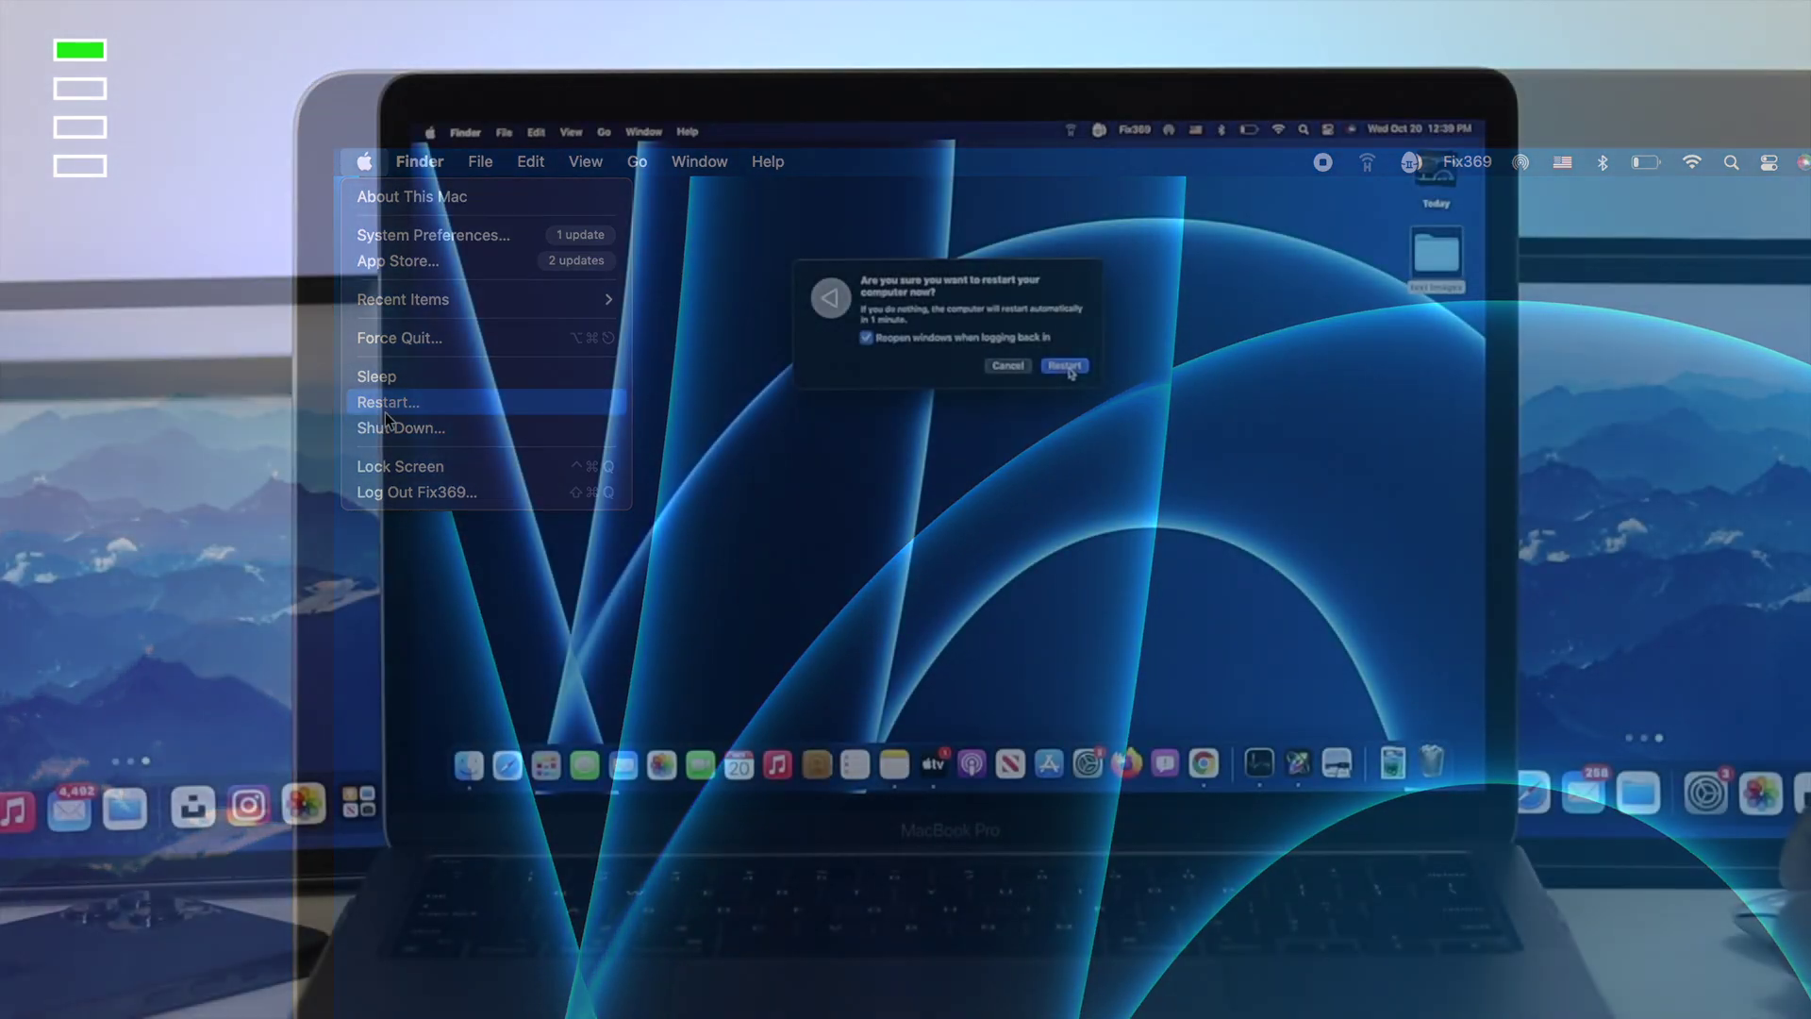
{"action": "left_click", "coordinate": [1067, 367]}
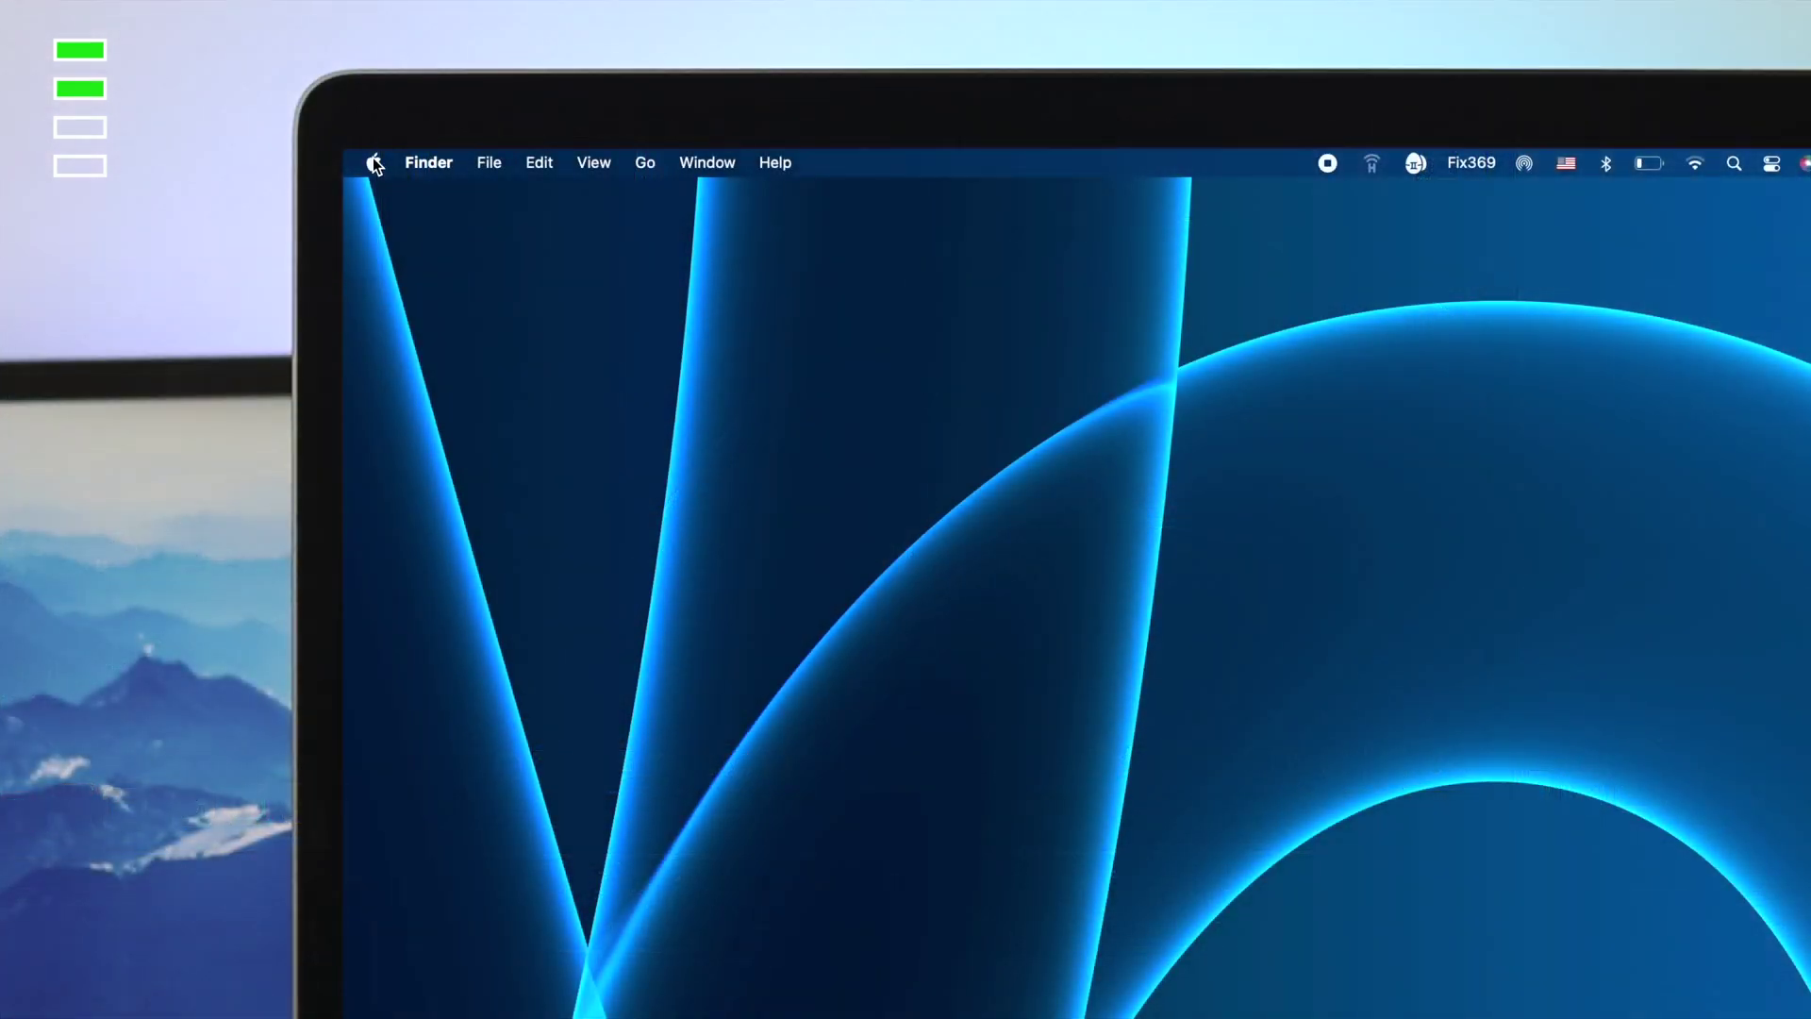
Set the Displays colour profile to Color LCD, then choose Customize… to start calibration.
{"action": "left_click", "coordinate": [429, 132]}
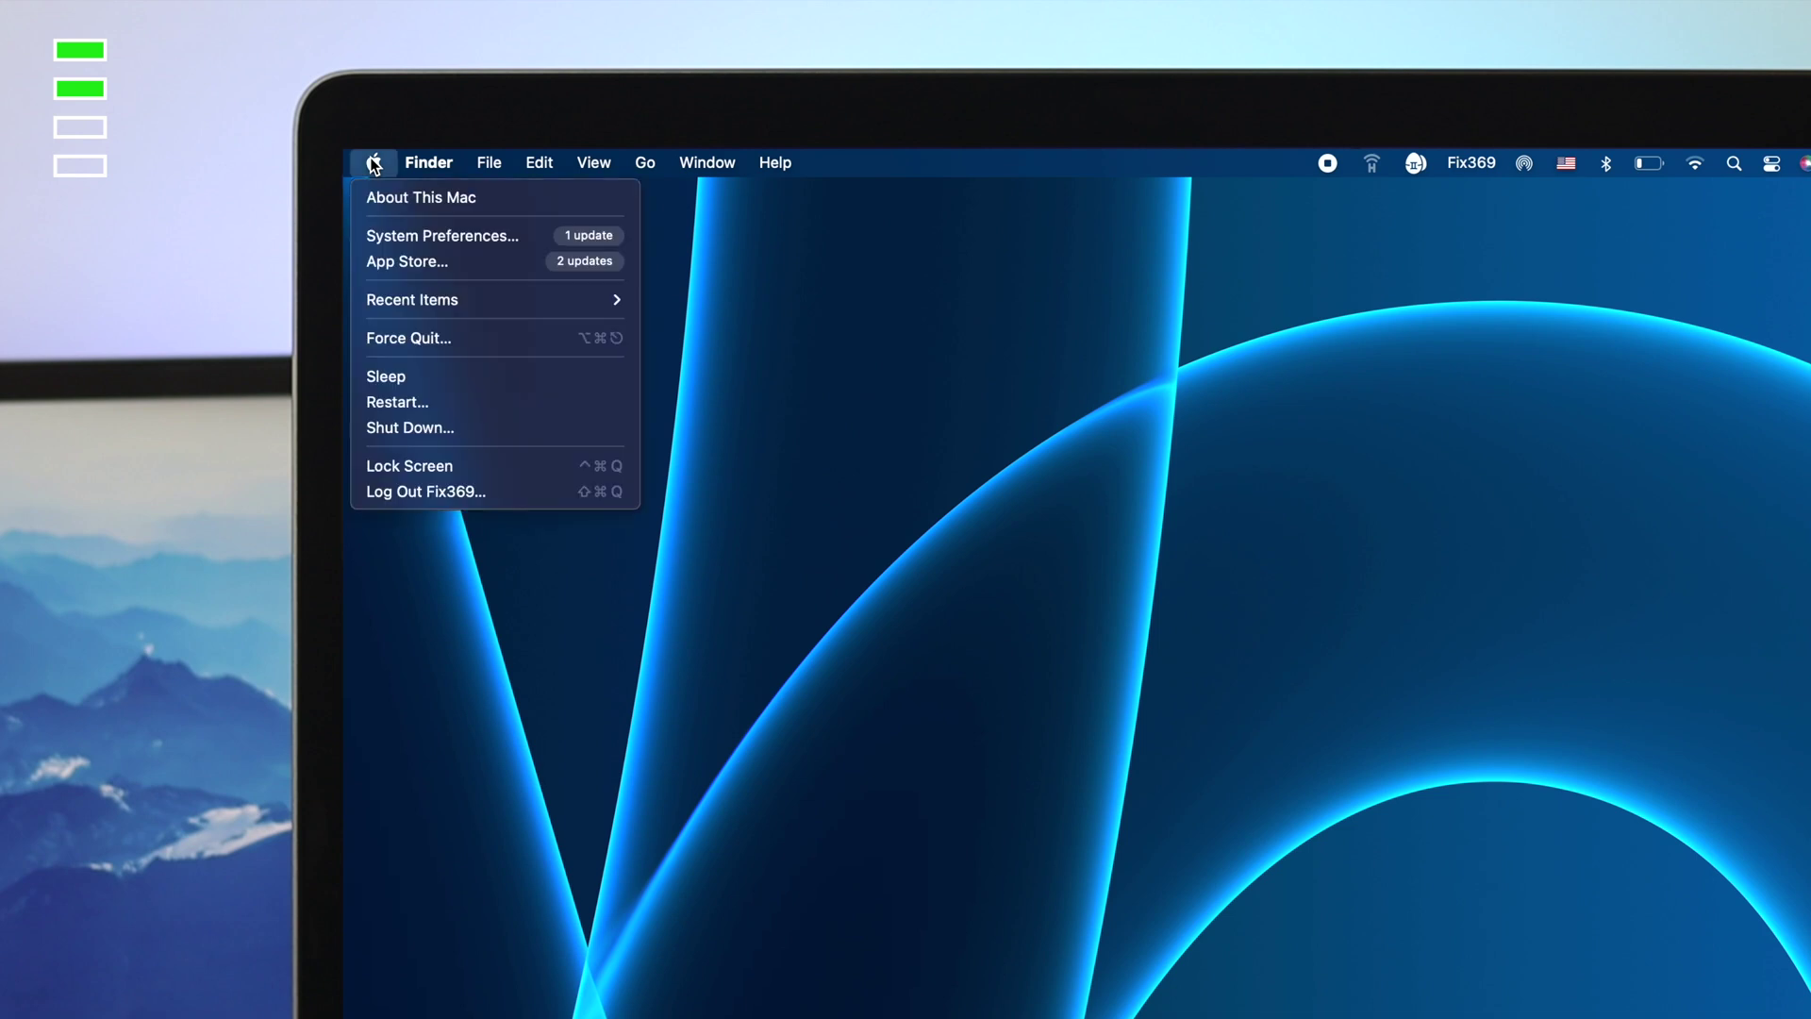
{"action": "left_click", "coordinate": [376, 234]}
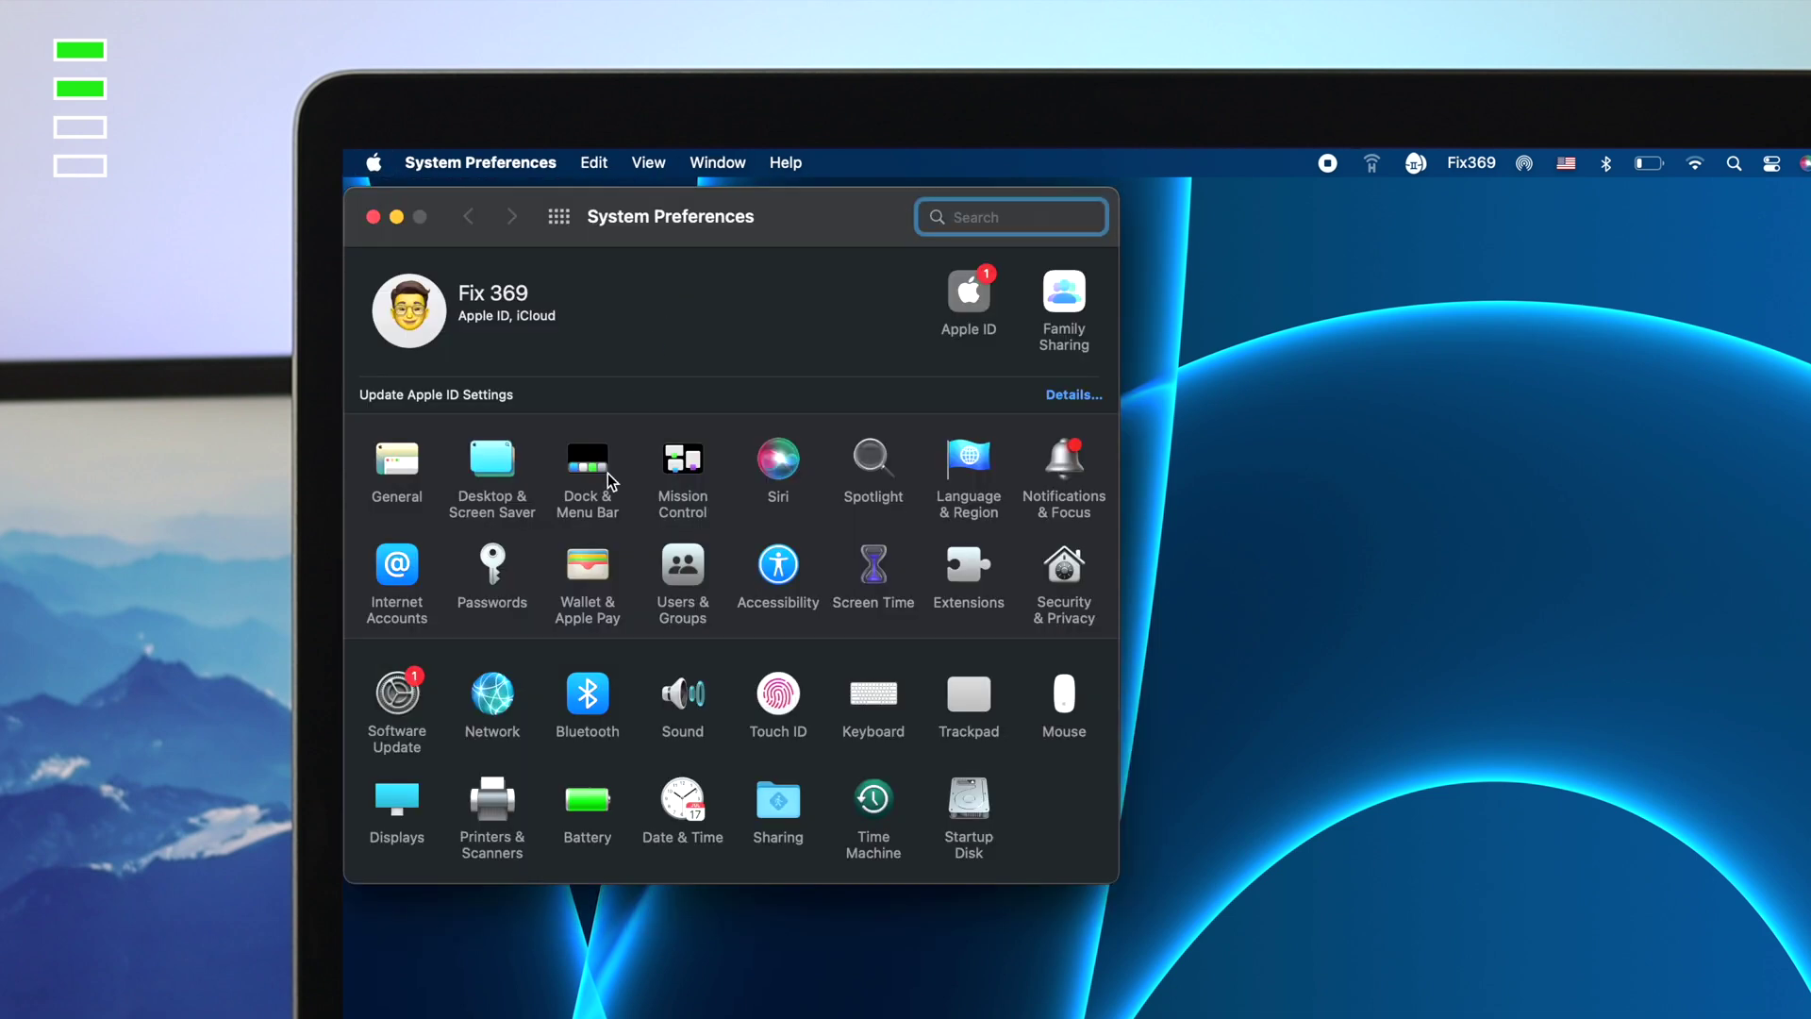
{"action": "left_click", "coordinate": [397, 805]}
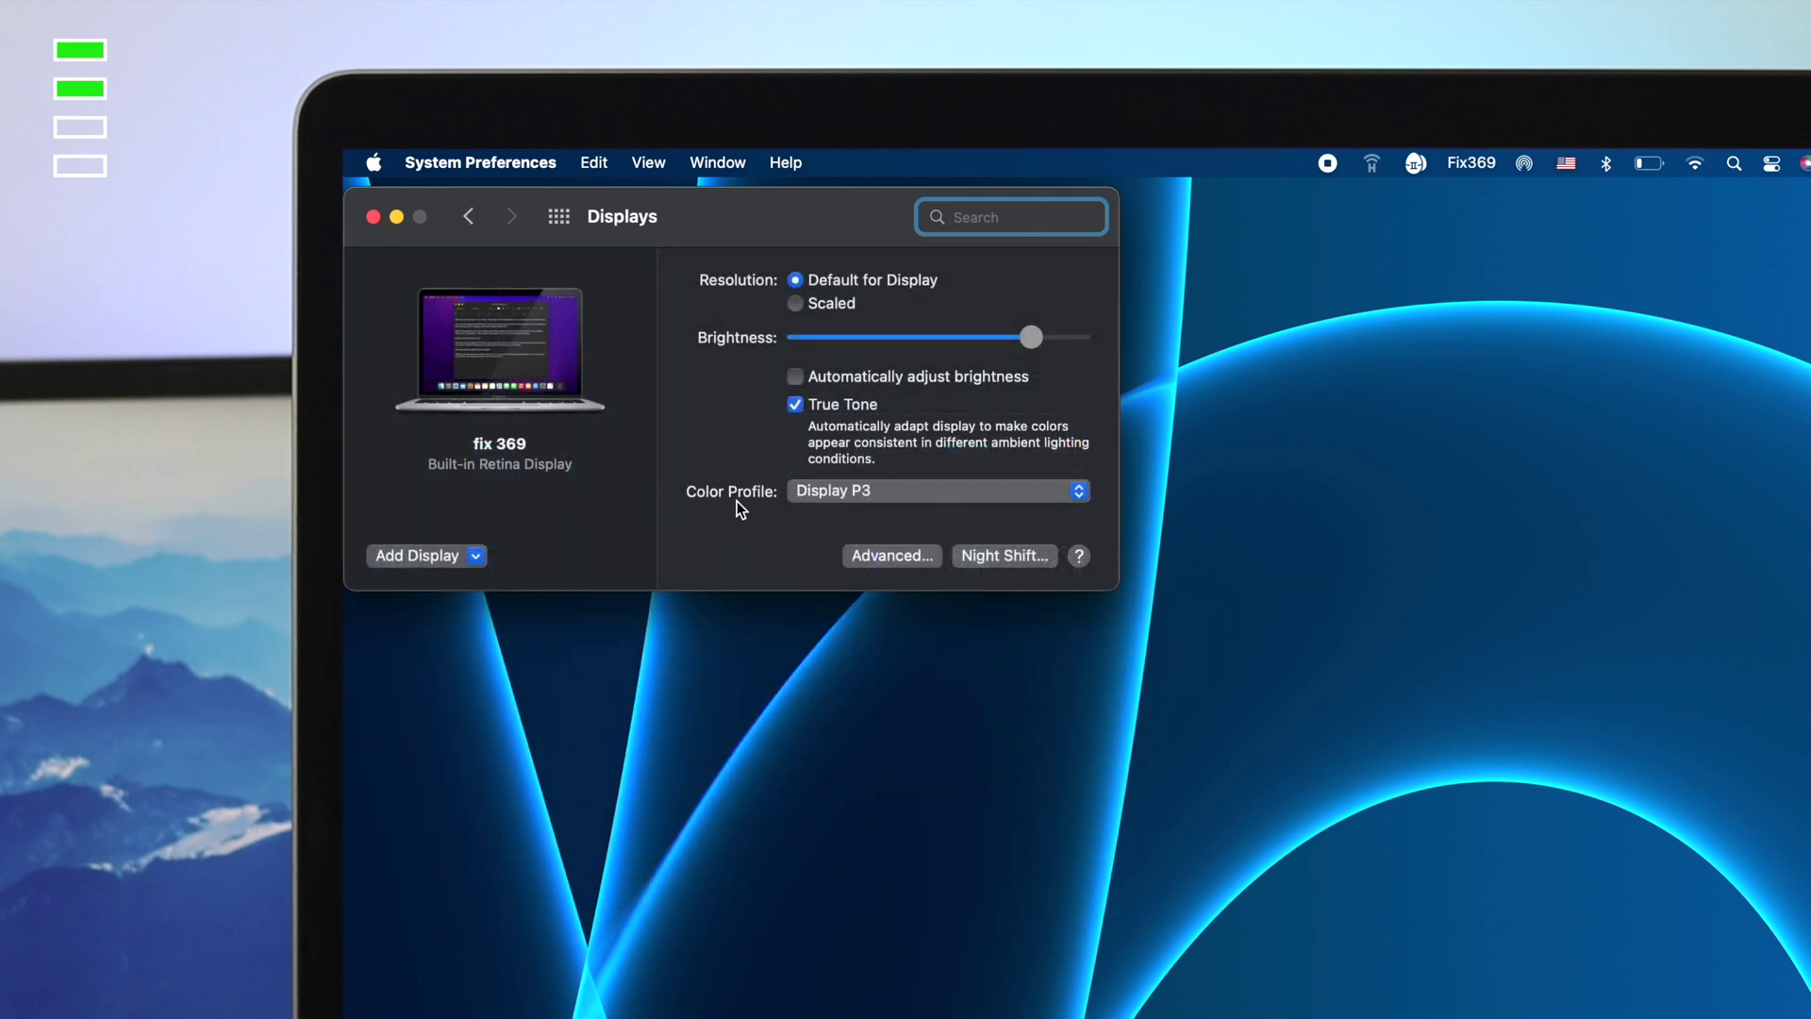
{"action": "left_click", "coordinate": [859, 492]}
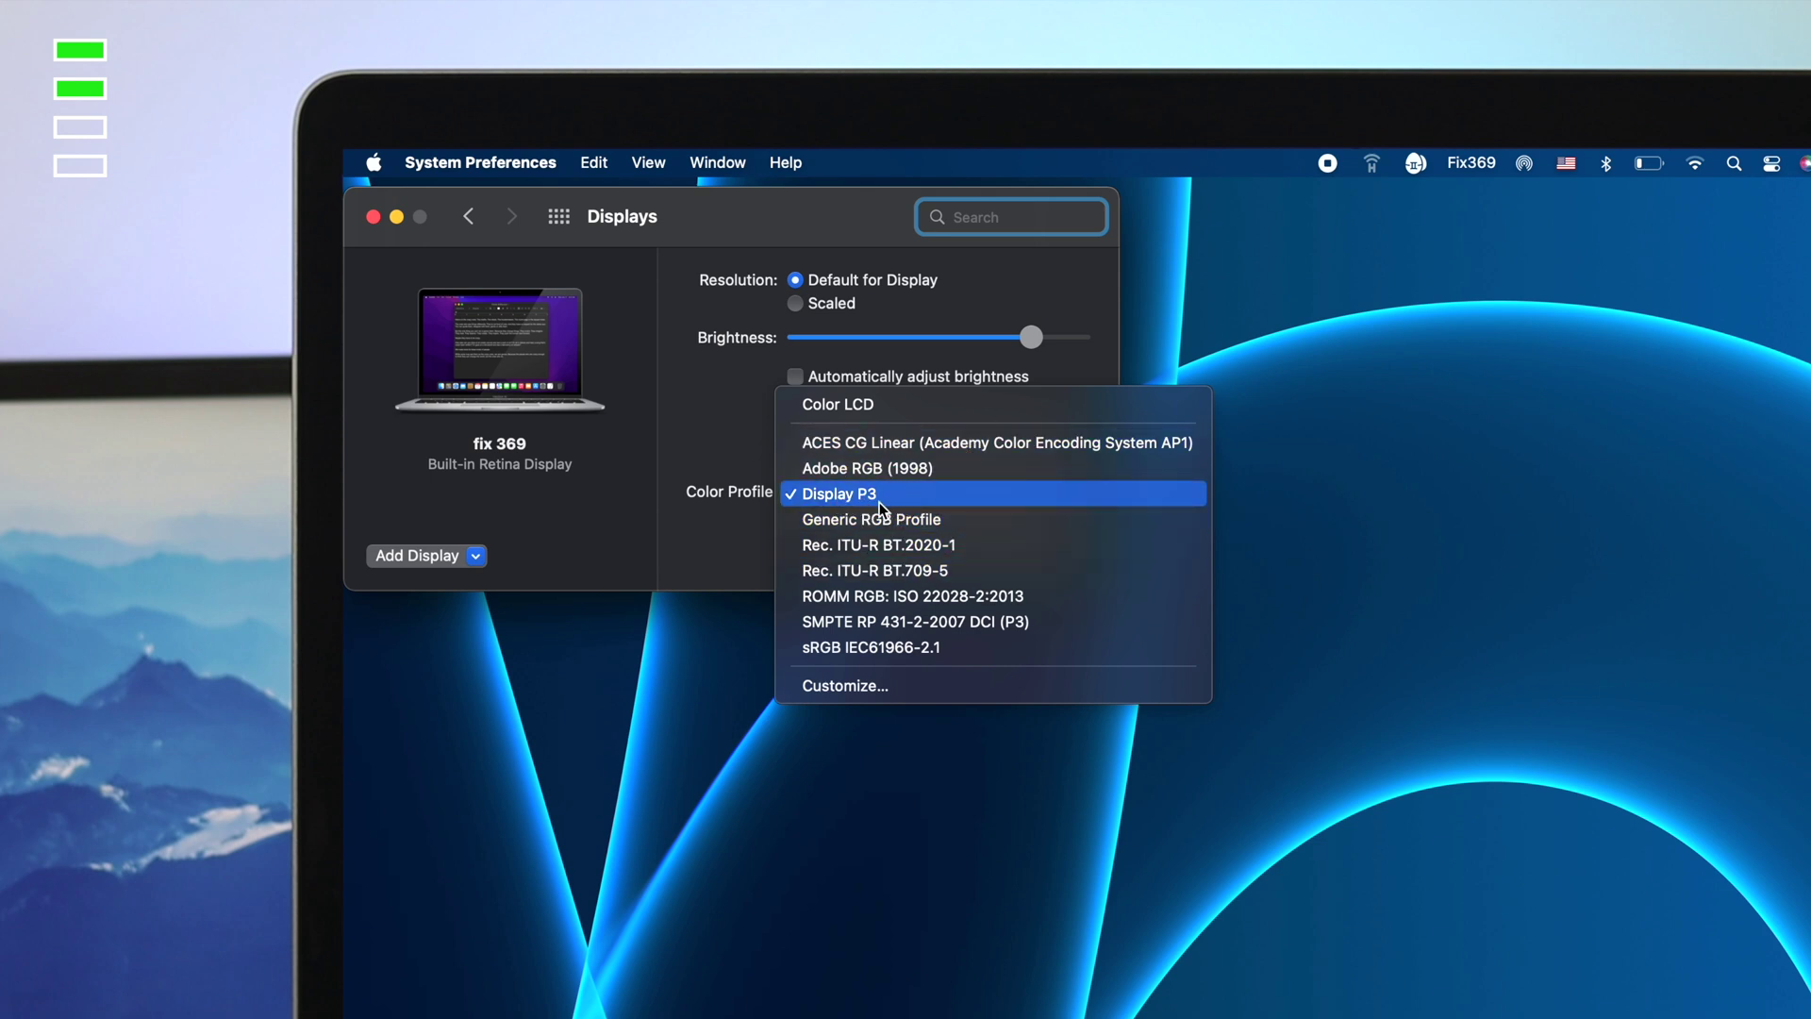
{"action": "left_click", "coordinate": [852, 415]}
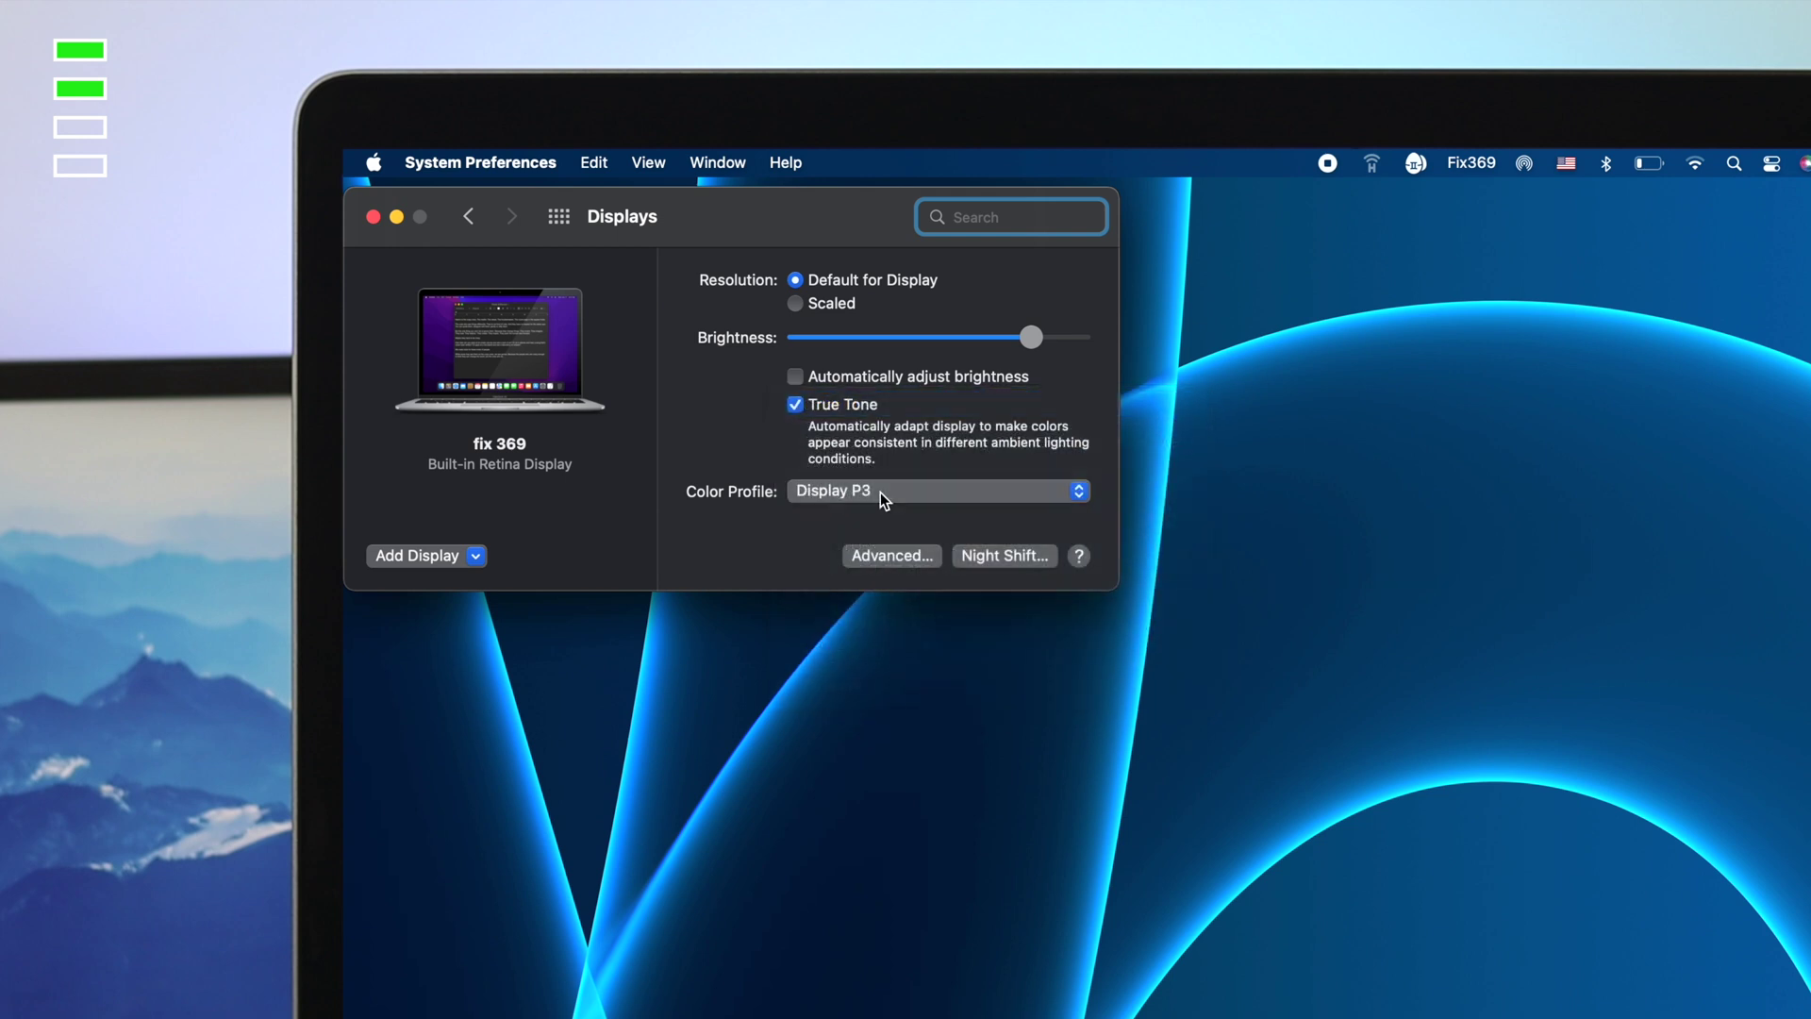
{"action": "left_click", "coordinate": [869, 495]}
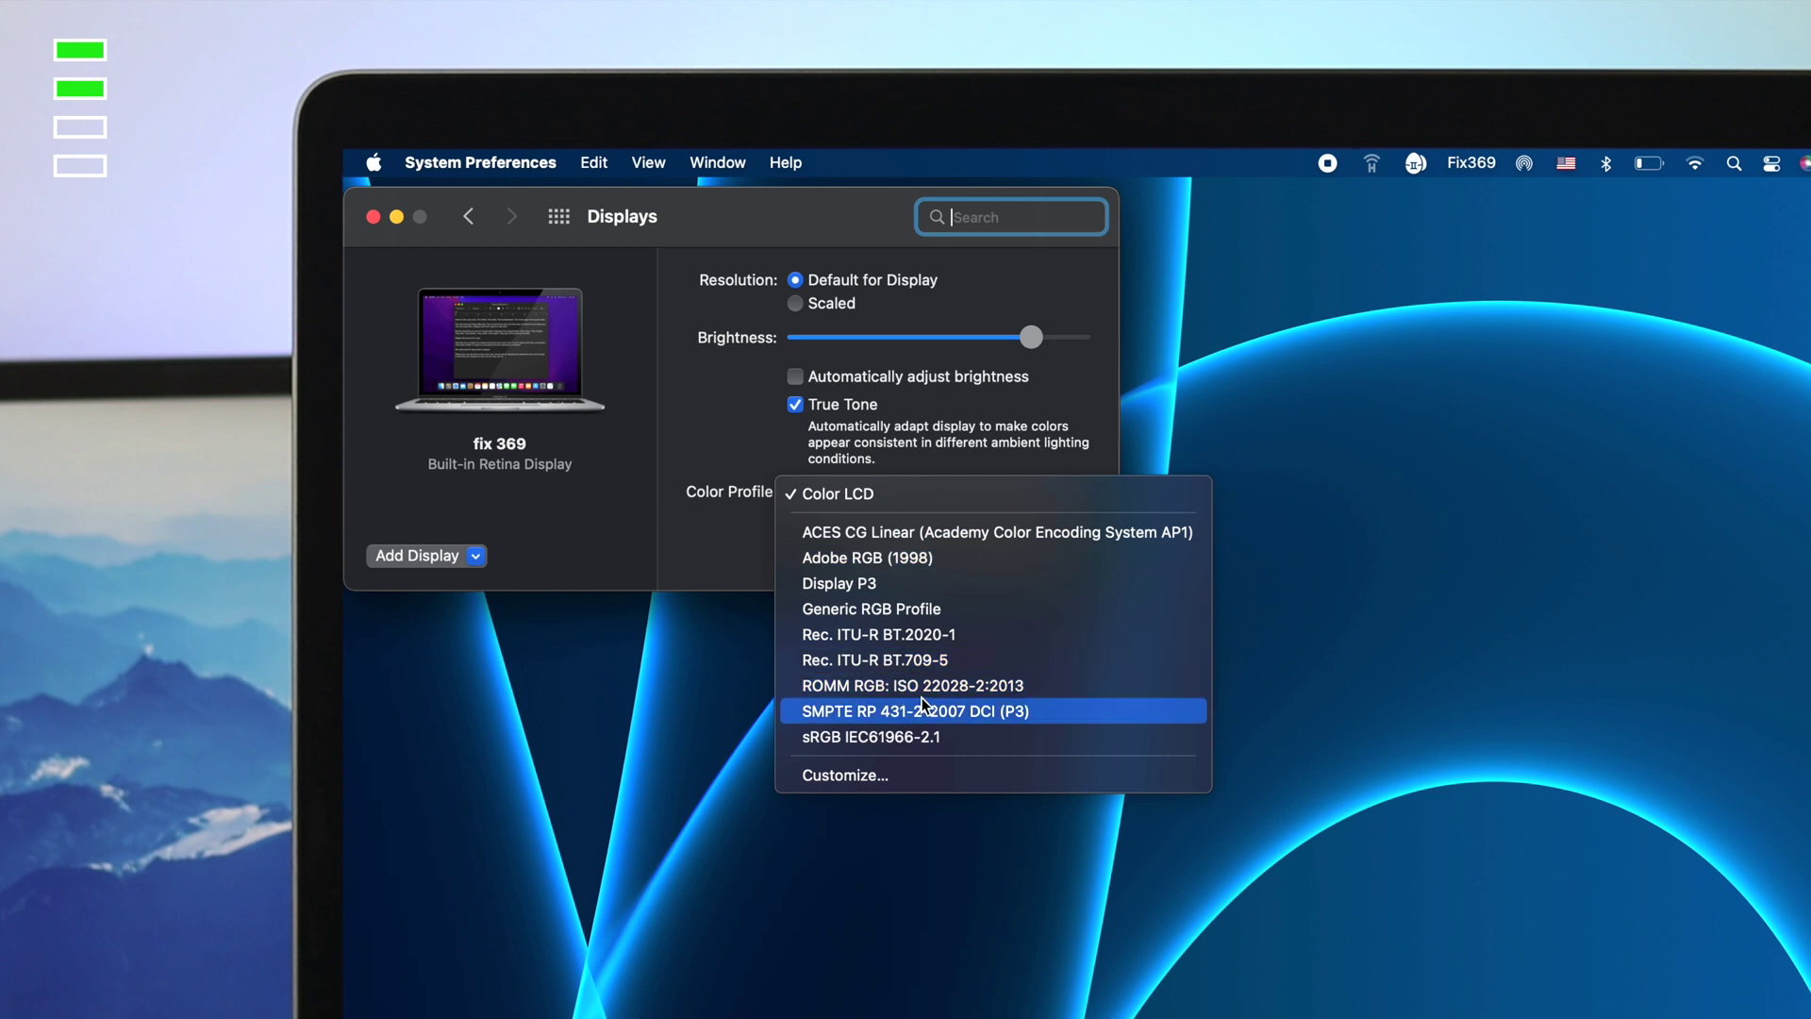
{"action": "left_click", "coordinate": [875, 766]}
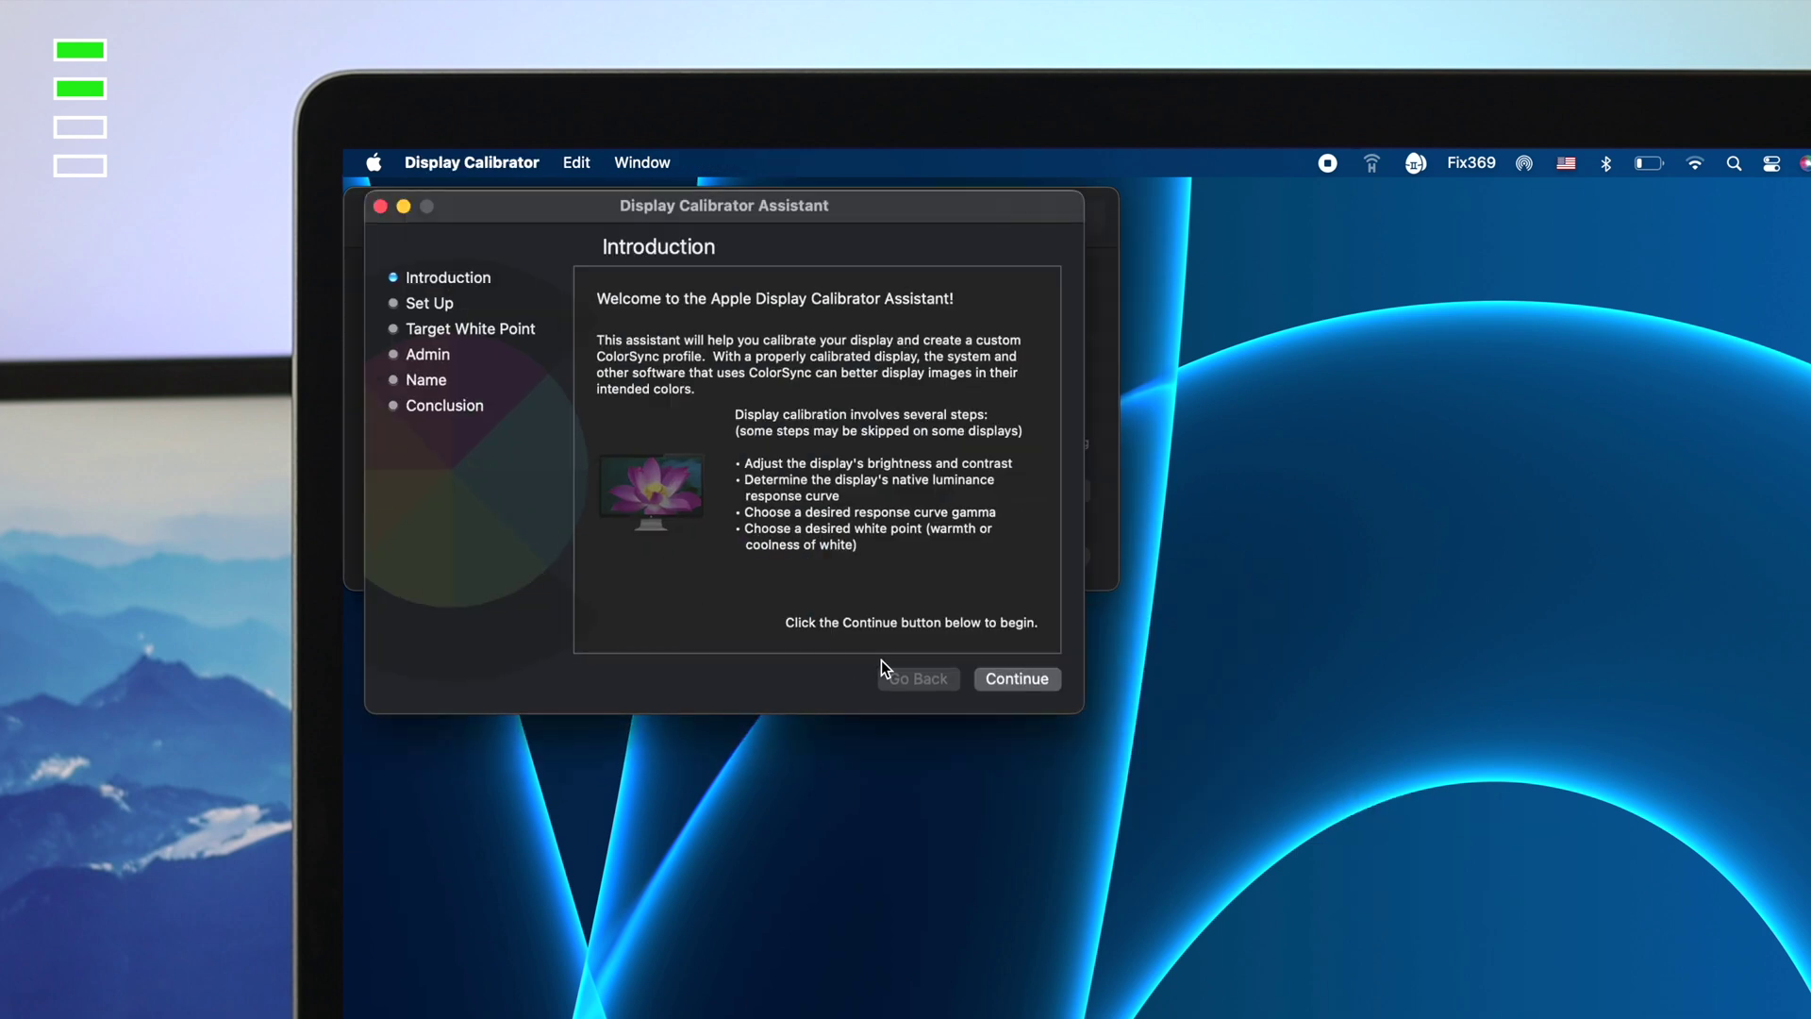
Run the calibrator with the native white point and create the default-named Color LCD Calibrated profile.
{"action": "left_click", "coordinate": [991, 681]}
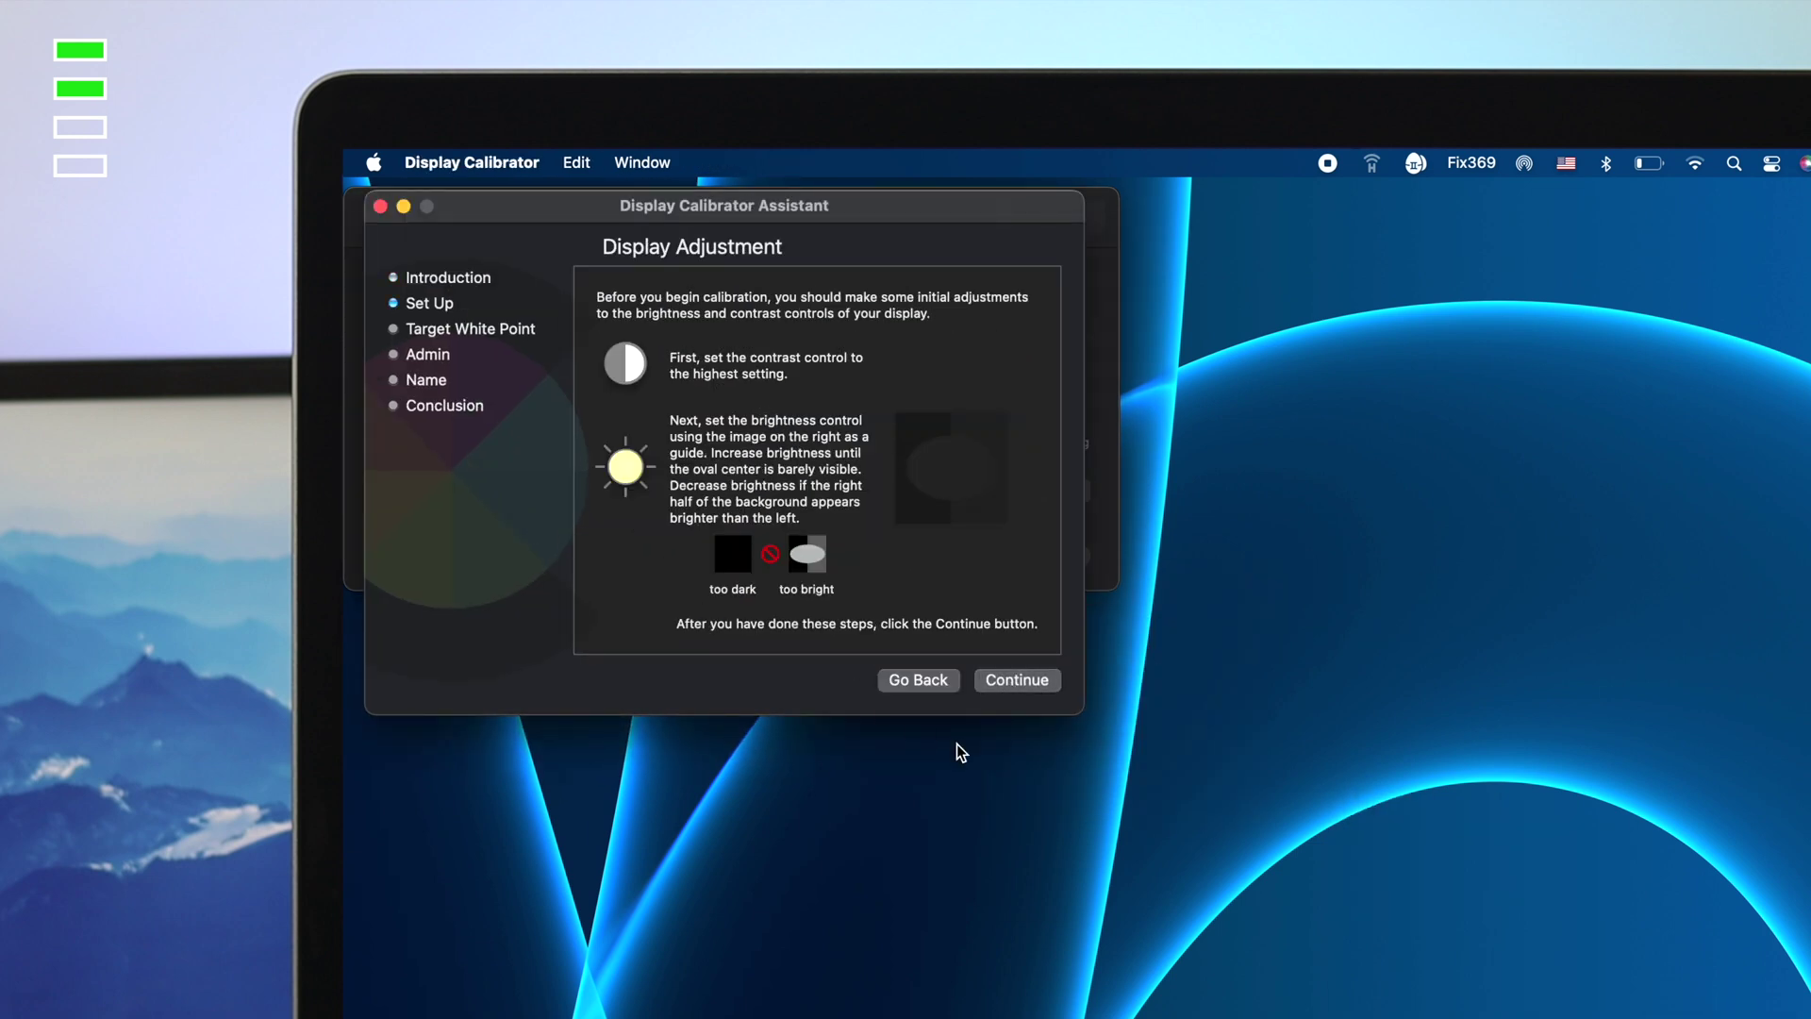
{"action": "left_click", "coordinate": [1003, 681]}
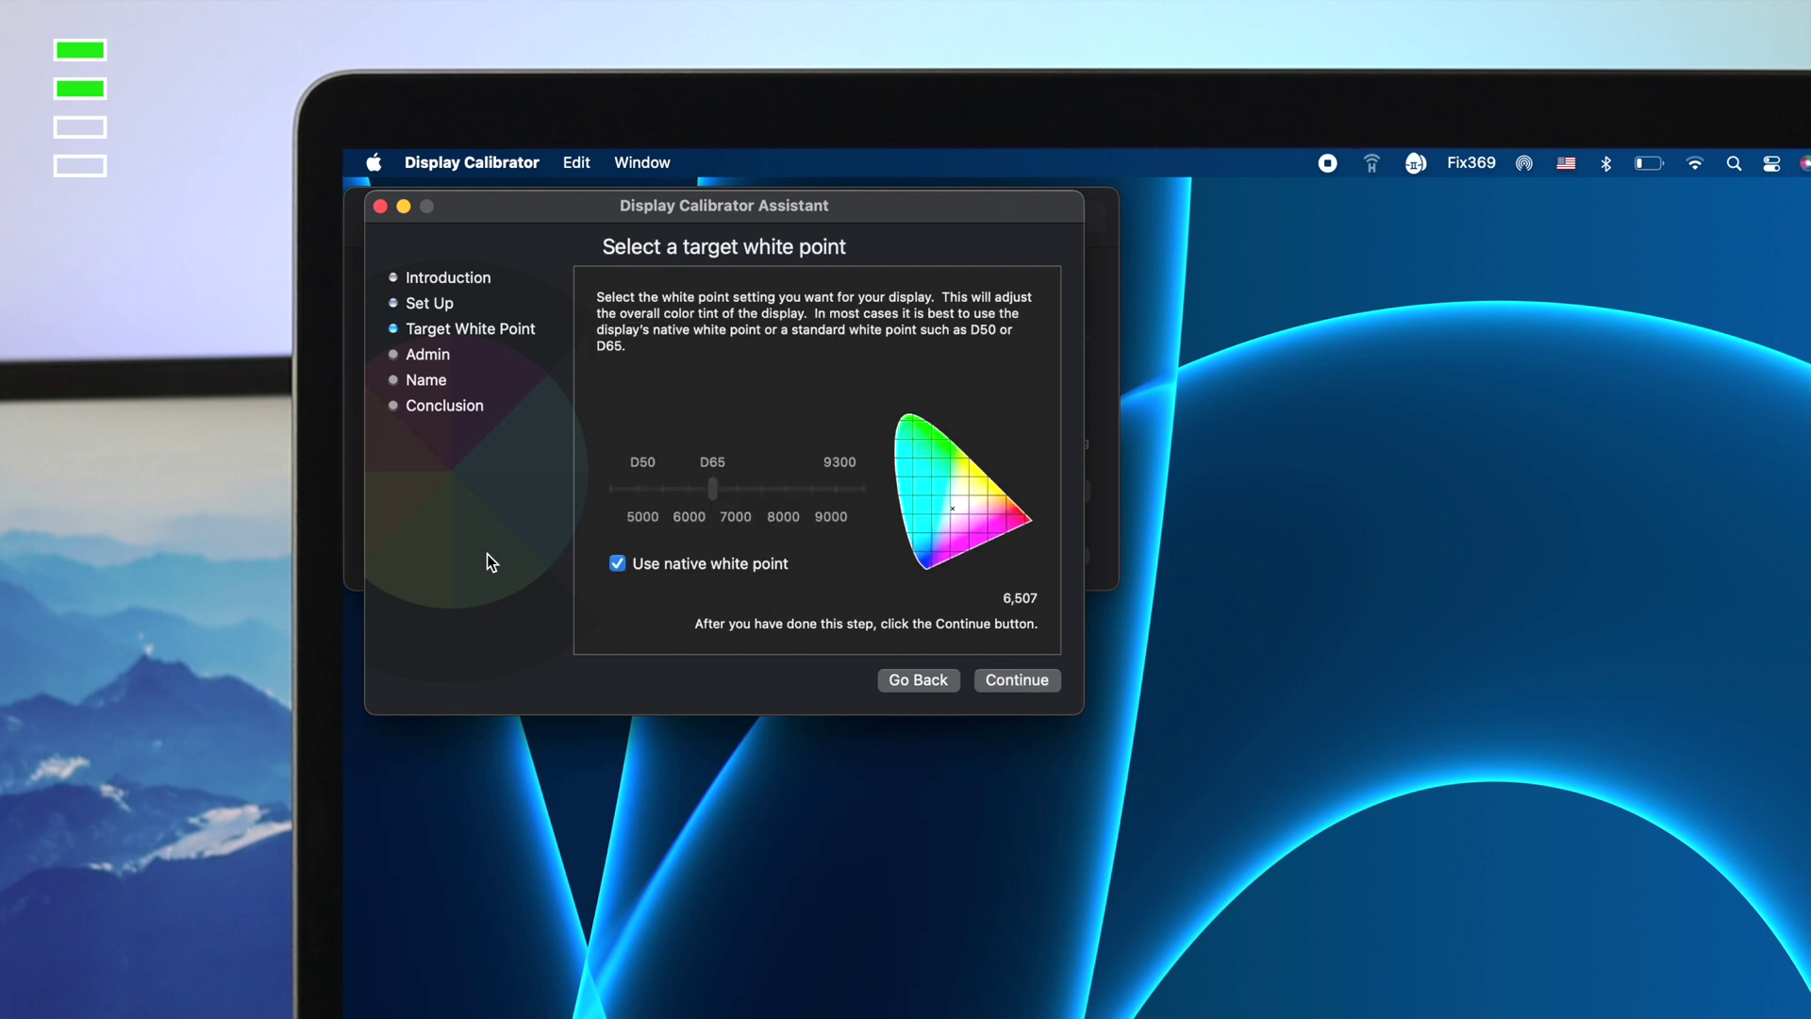
{"action": "left_click", "coordinate": [615, 564]}
{"action": "mouse_move", "coordinate": [715, 489]}
{"action": "left_mouse_down"}
{"action": "mouse_move", "coordinate": [774, 488]}
{"action": "mouse_move", "coordinate": [622, 488]}
{"action": "mouse_move", "coordinate": [724, 489]}
{"action": "mouse_move", "coordinate": [695, 489]}
{"action": "left_mouse_up"}
{"action": "left_click", "coordinate": [623, 568]}
{"action": "left_click", "coordinate": [1009, 687]}
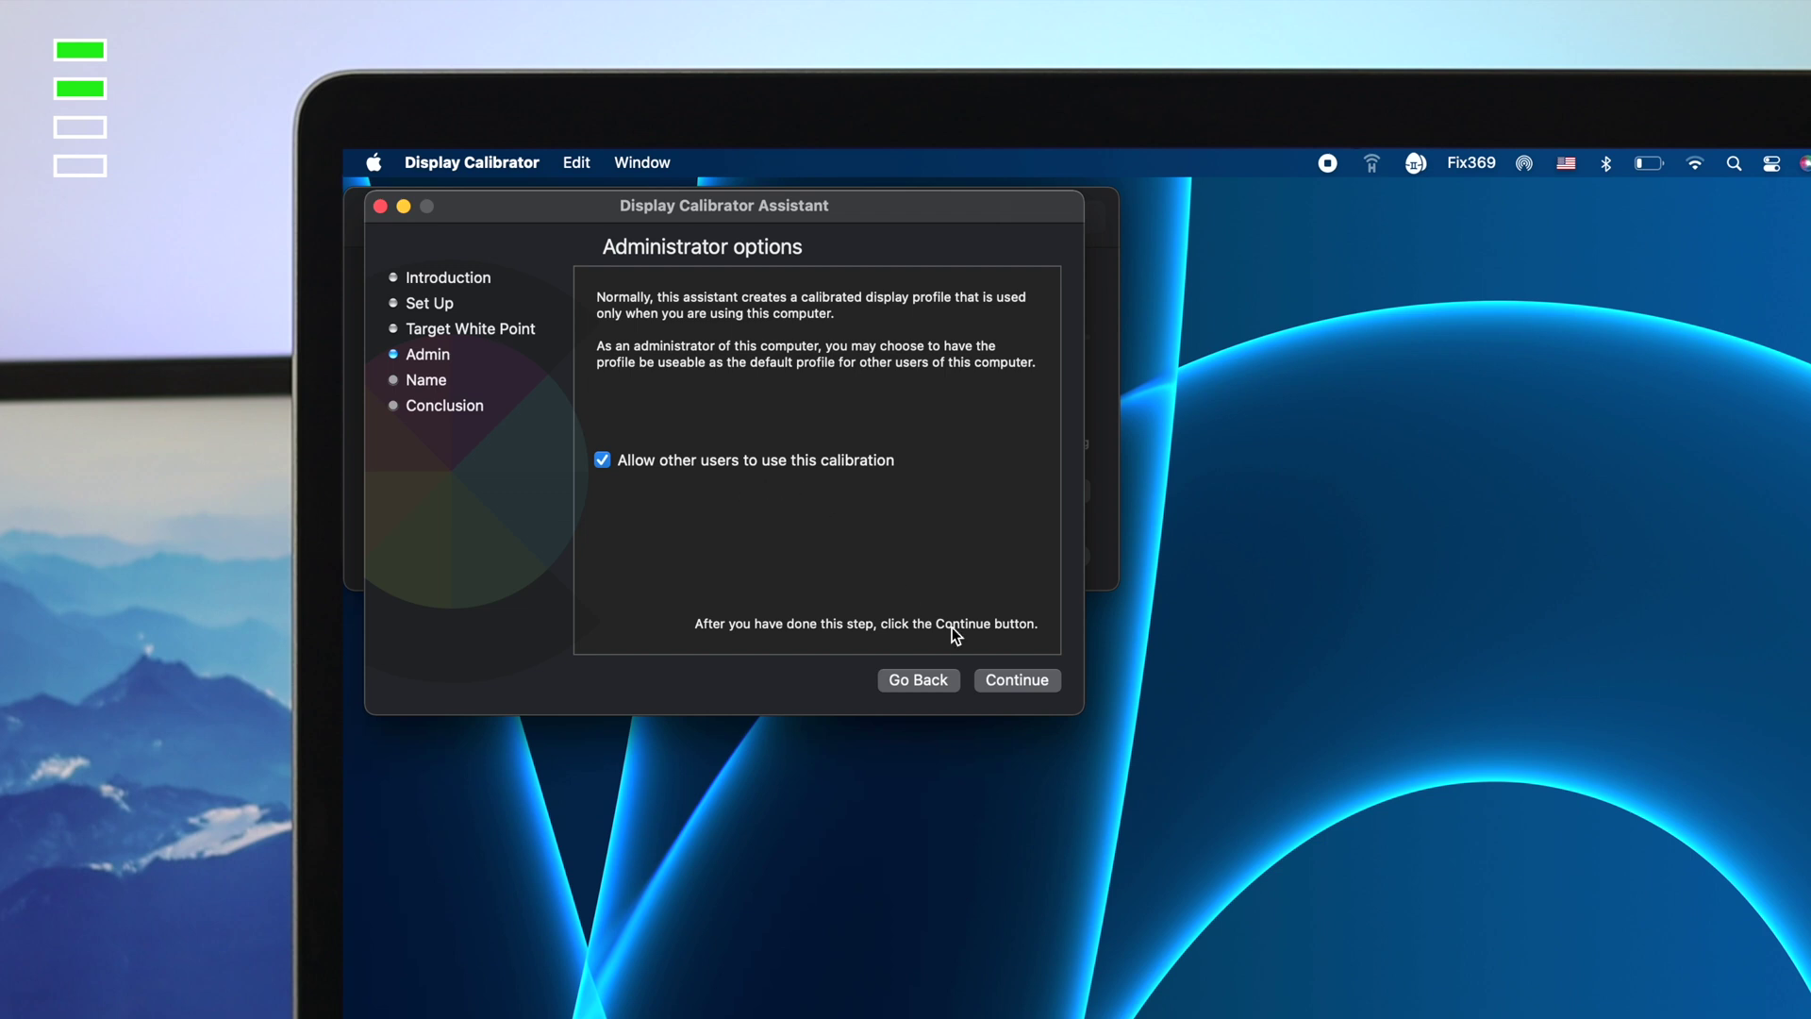
{"action": "left_click", "coordinate": [1011, 679]}
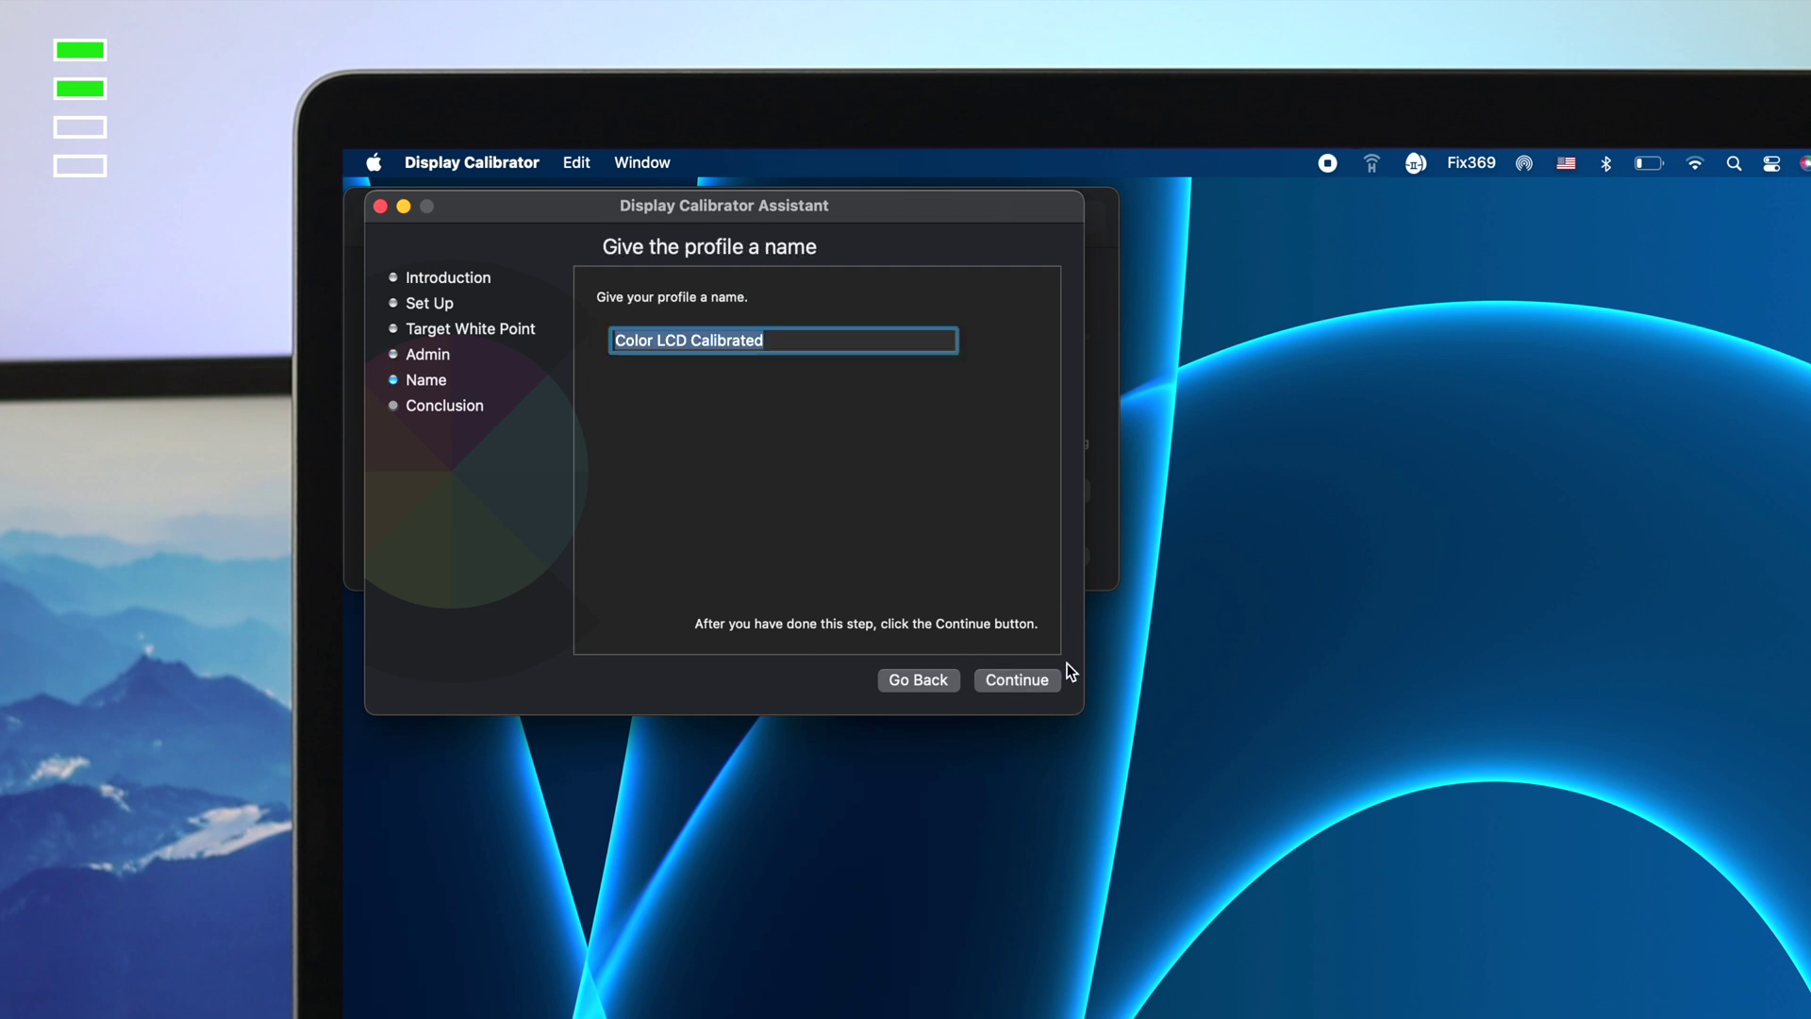
{"action": "left_click", "coordinate": [1019, 679]}
Finish calibration, choose Color LCD Calibrated as the display profile, and close Displays.
{"action": "left_click", "coordinate": [1022, 680]}
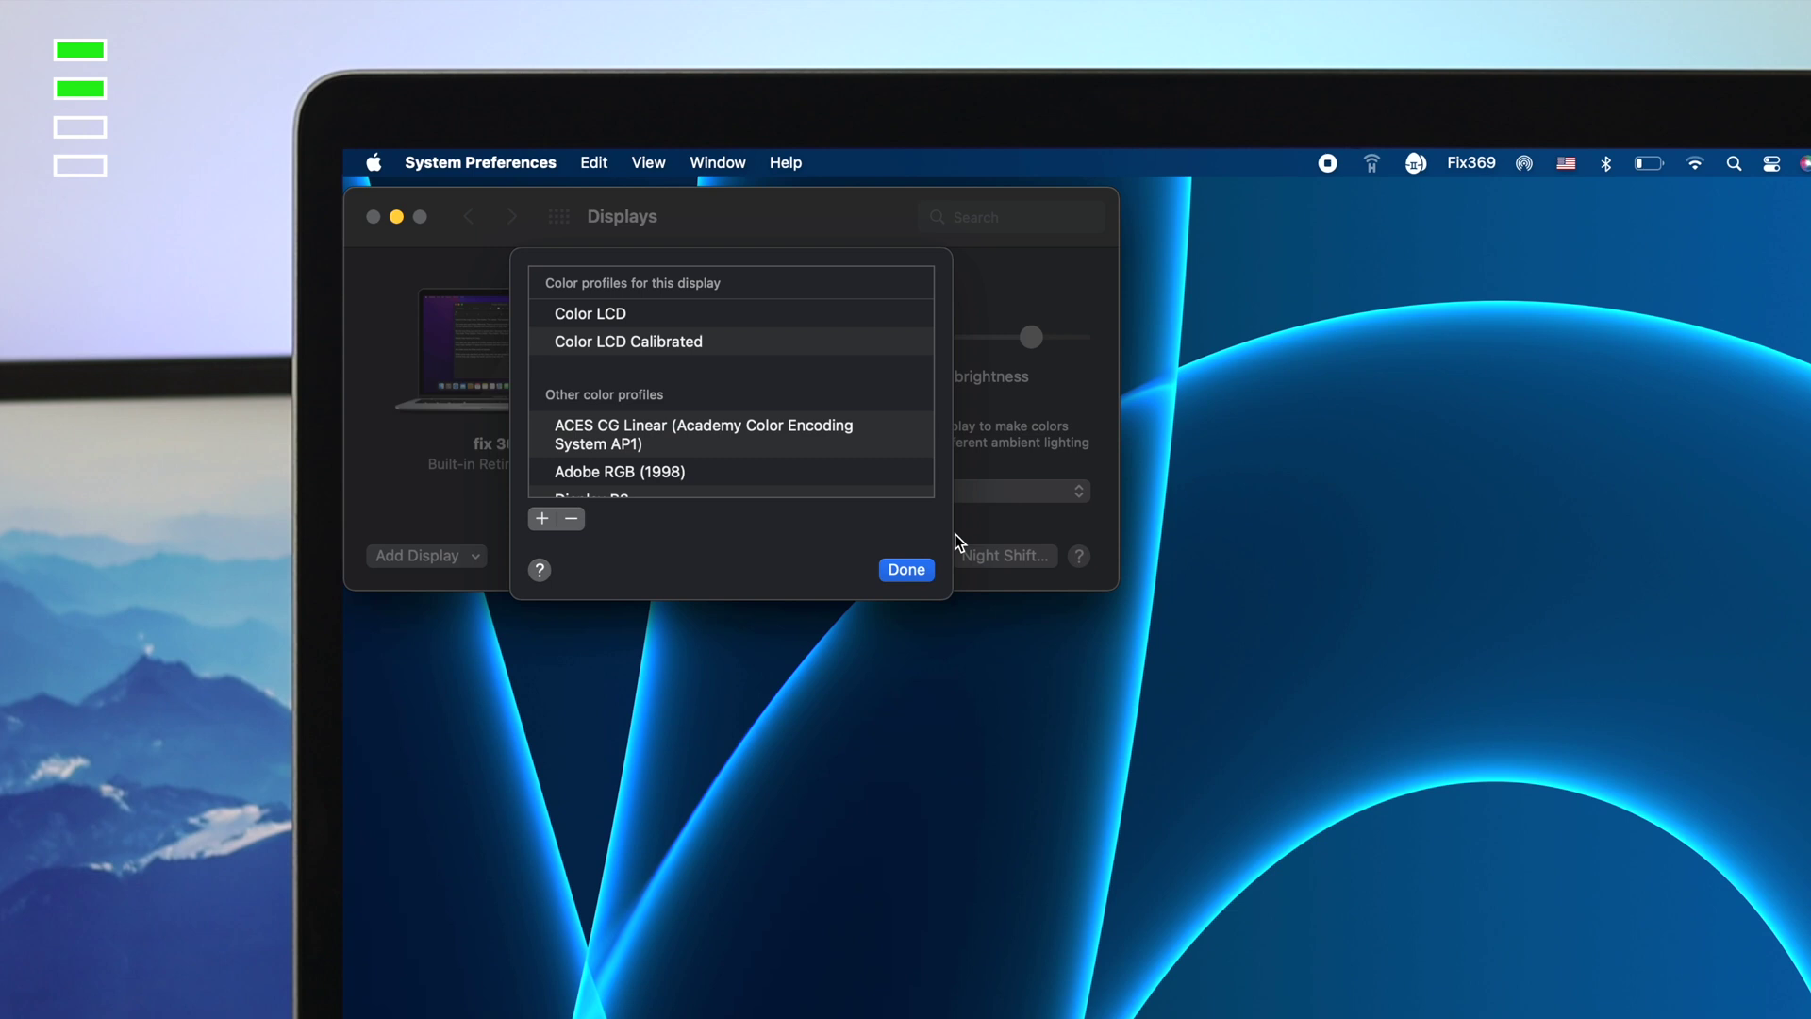
{"action": "scroll", "coordinate": [715, 449], "scroll_direction": "down", "scroll_amount": 3}
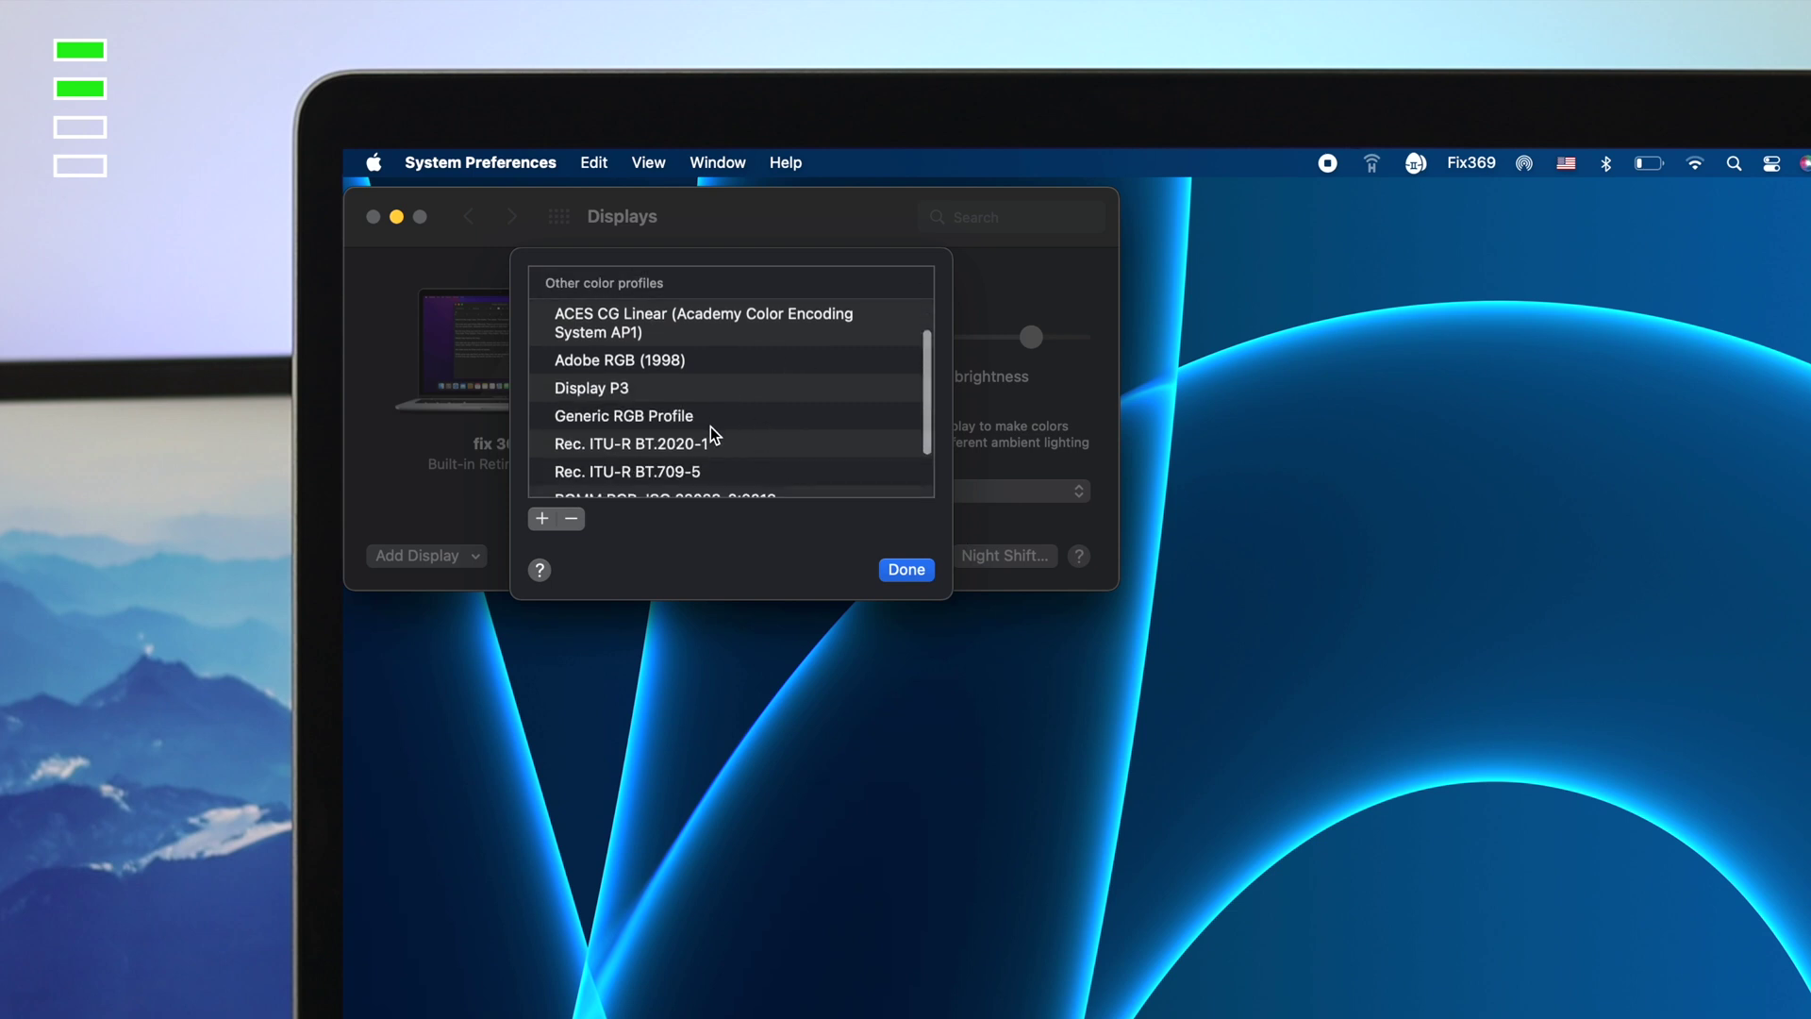
{"action": "scroll", "coordinate": [724, 411], "scroll_direction": "down", "scroll_amount": 2}
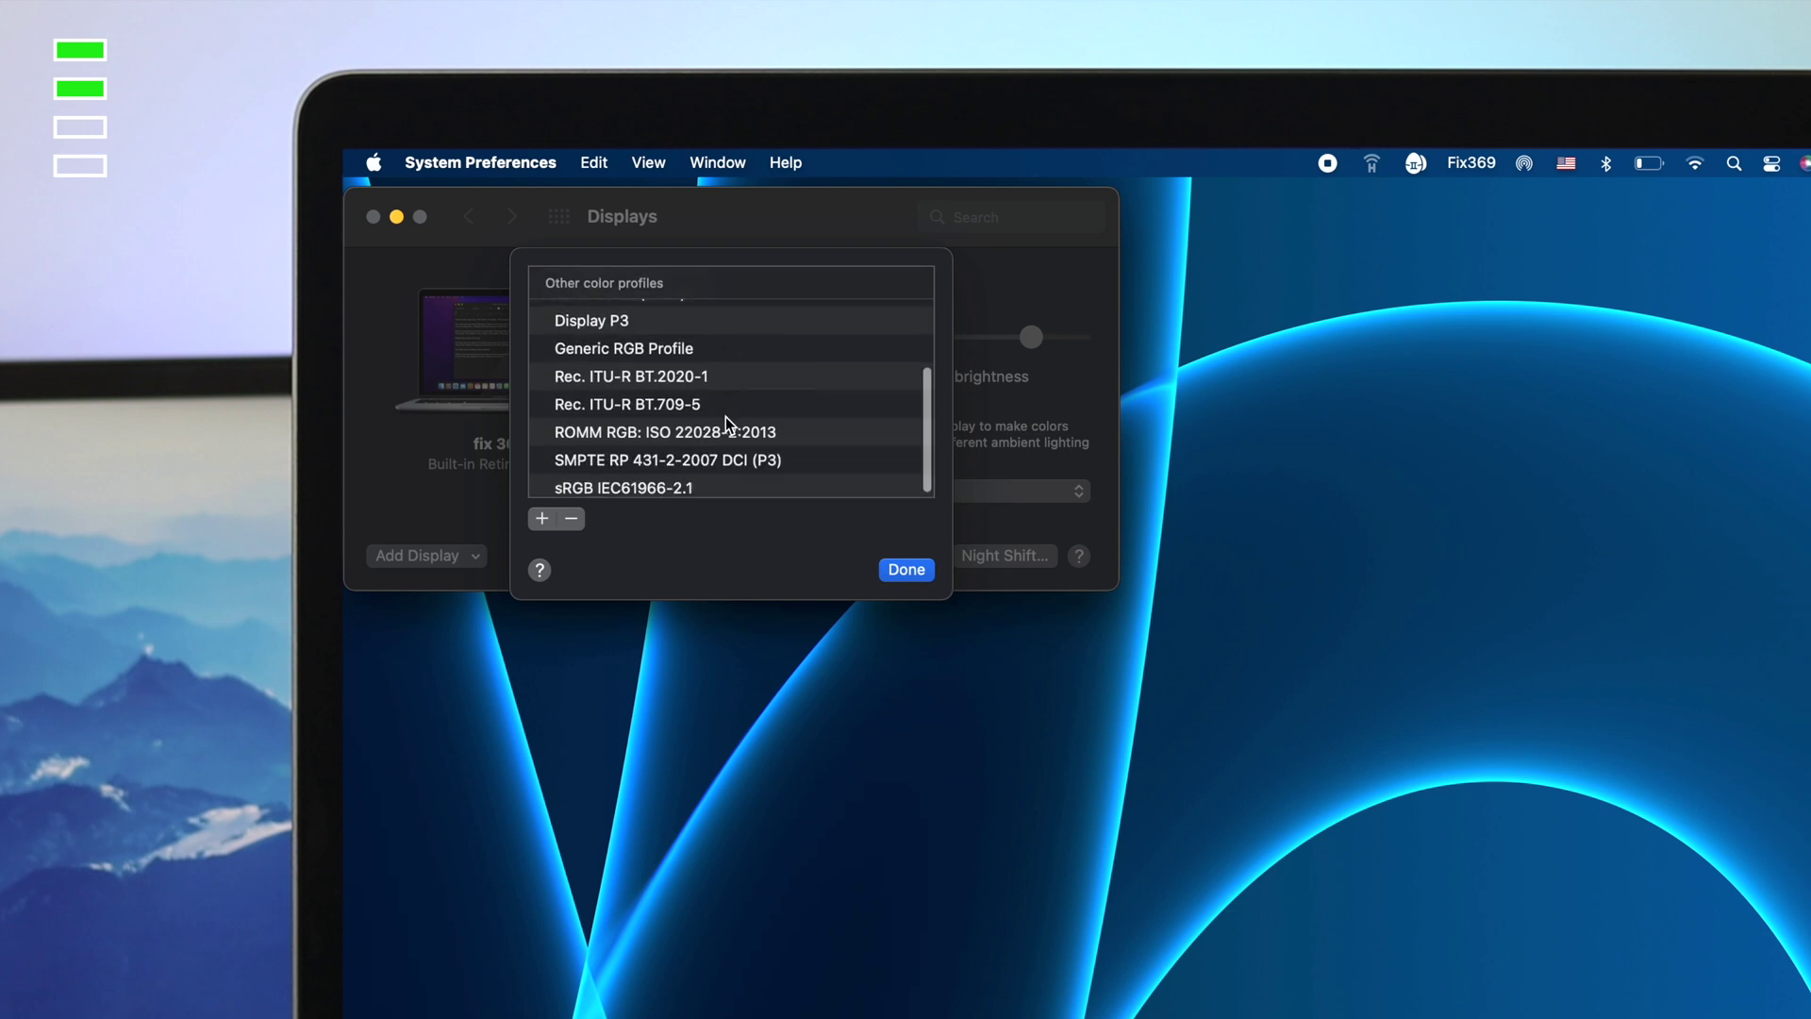
{"action": "scroll", "coordinate": [717, 396], "scroll_direction": "up", "scroll_amount": 5}
{"action": "left_click", "coordinate": [682, 344]}
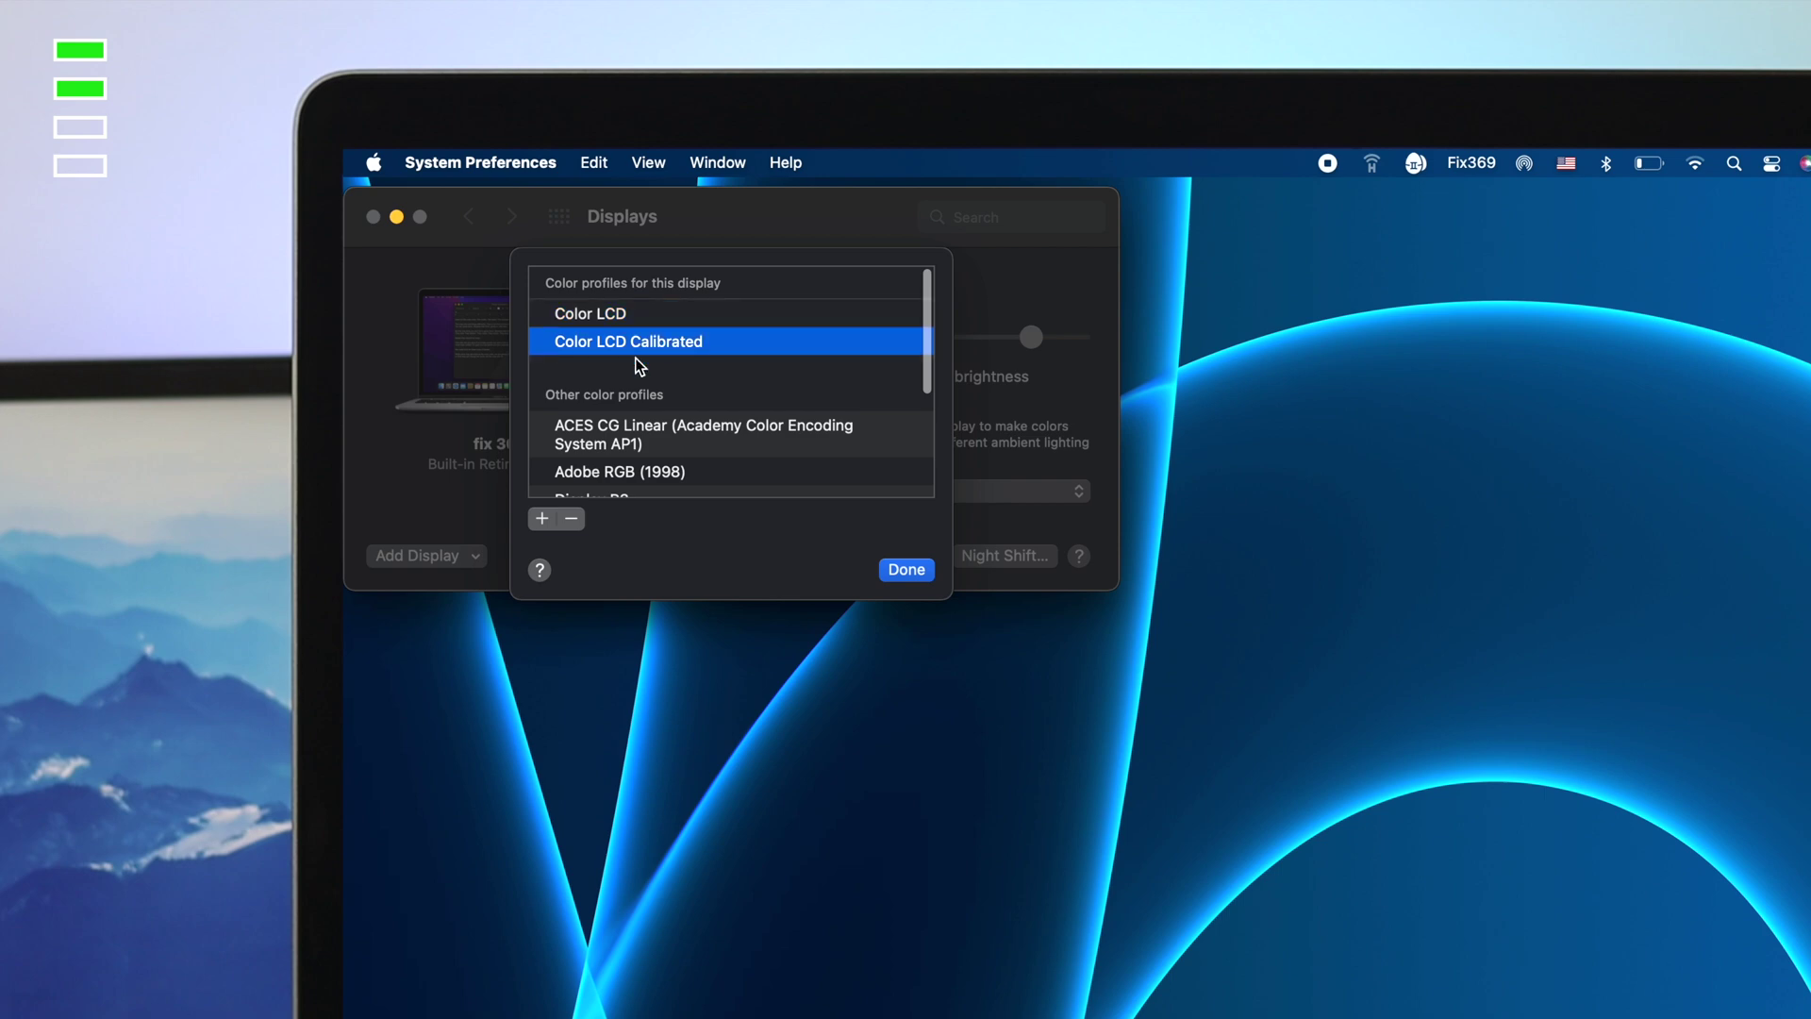
{"action": "left_click", "coordinate": [897, 569]}
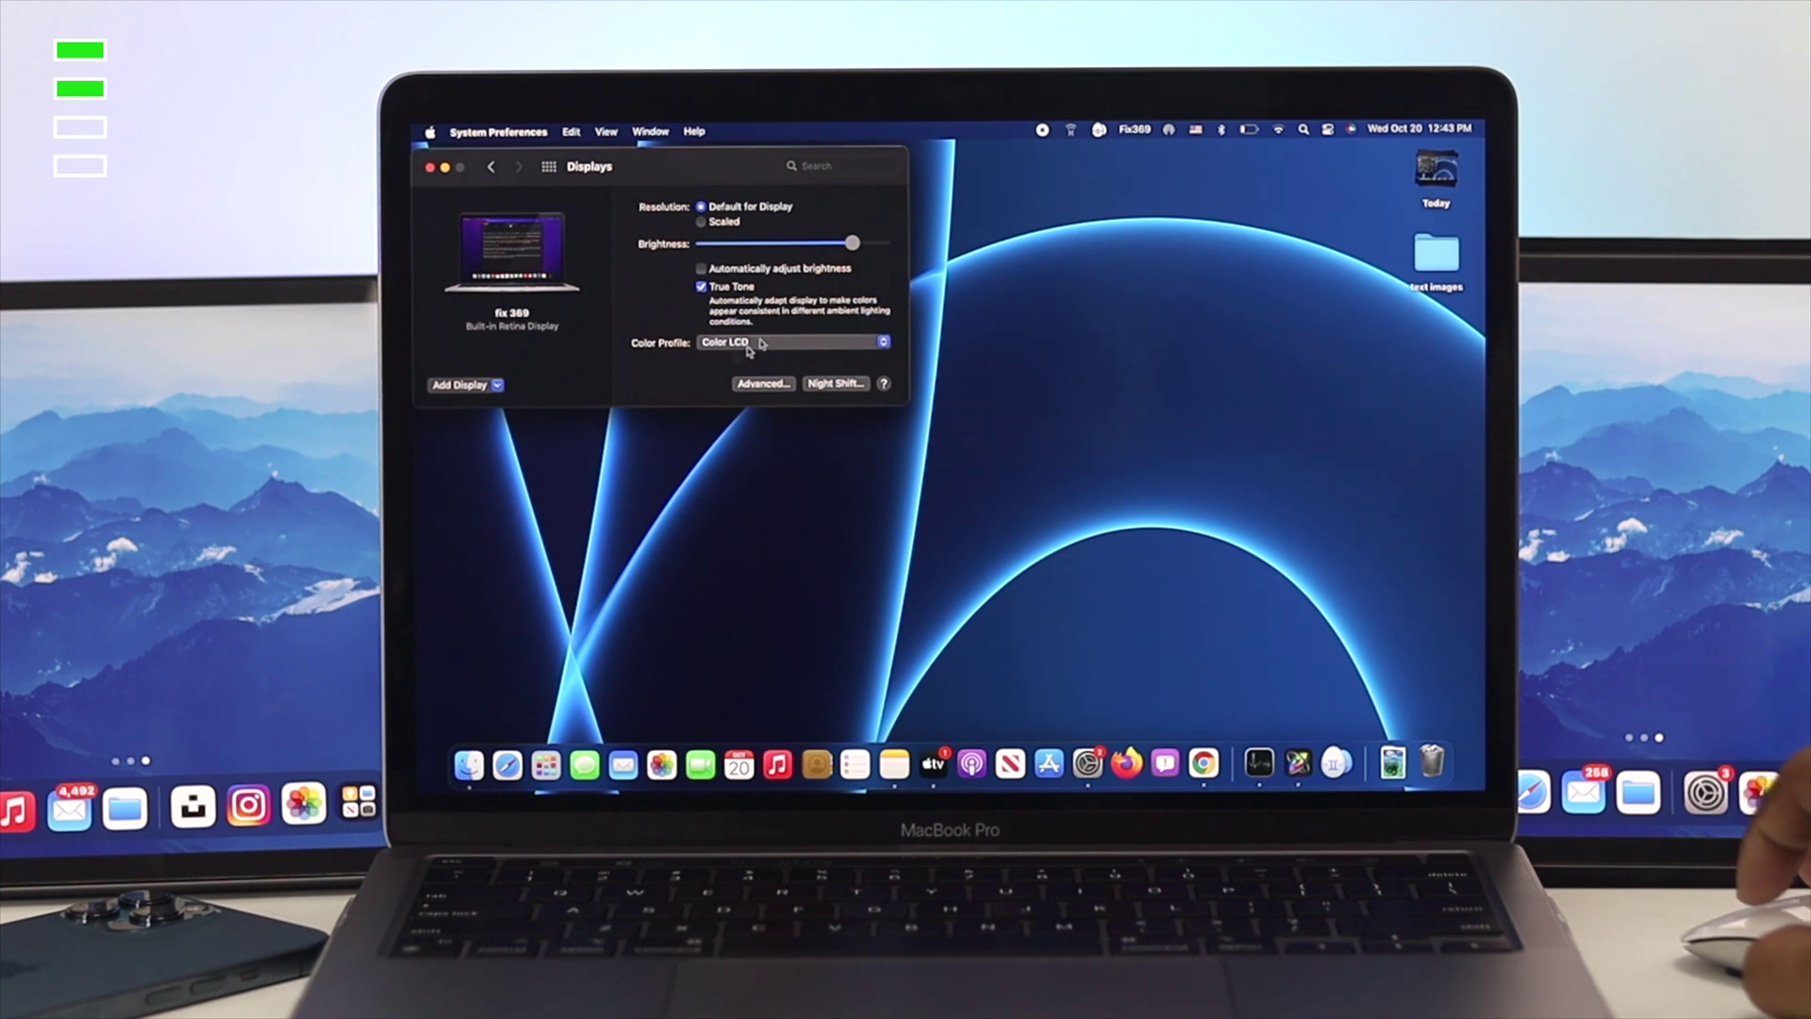
{"action": "left_click", "coordinate": [430, 169]}
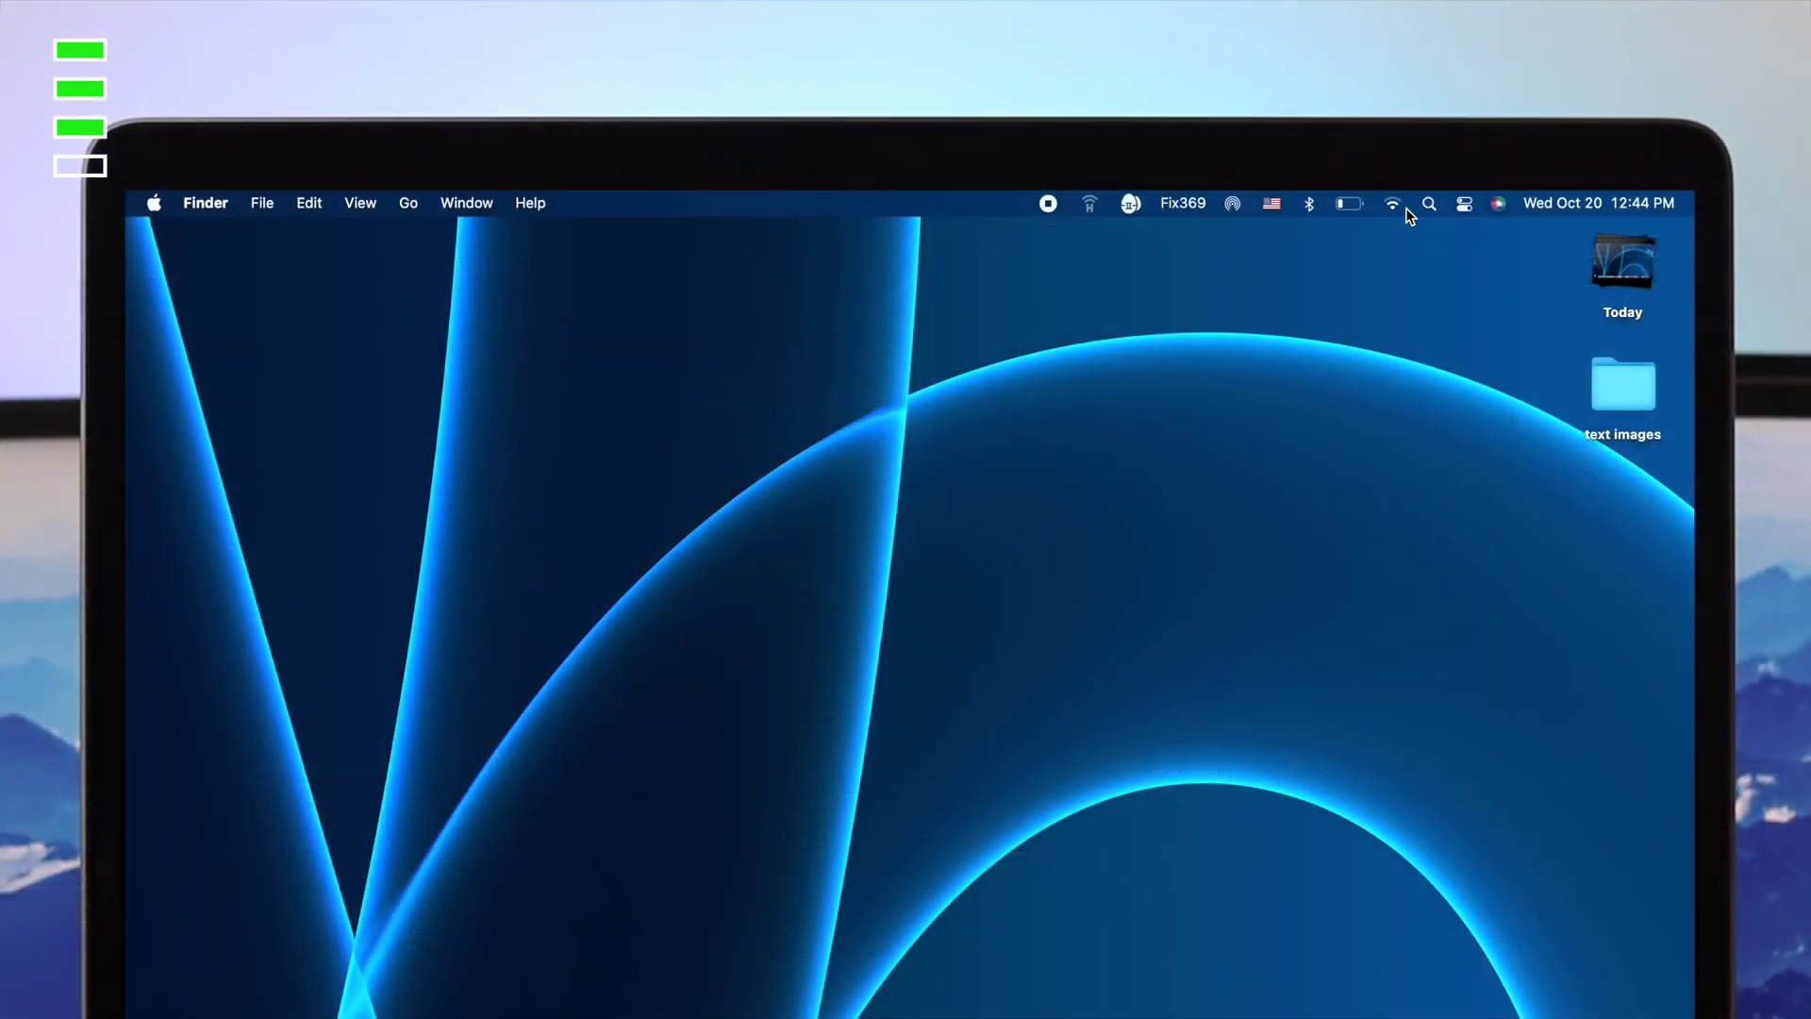
Launch Activity Monitor through Spotlight and filter its process list by 'coreb'.
{"action": "left_click", "coordinate": [1432, 203]}
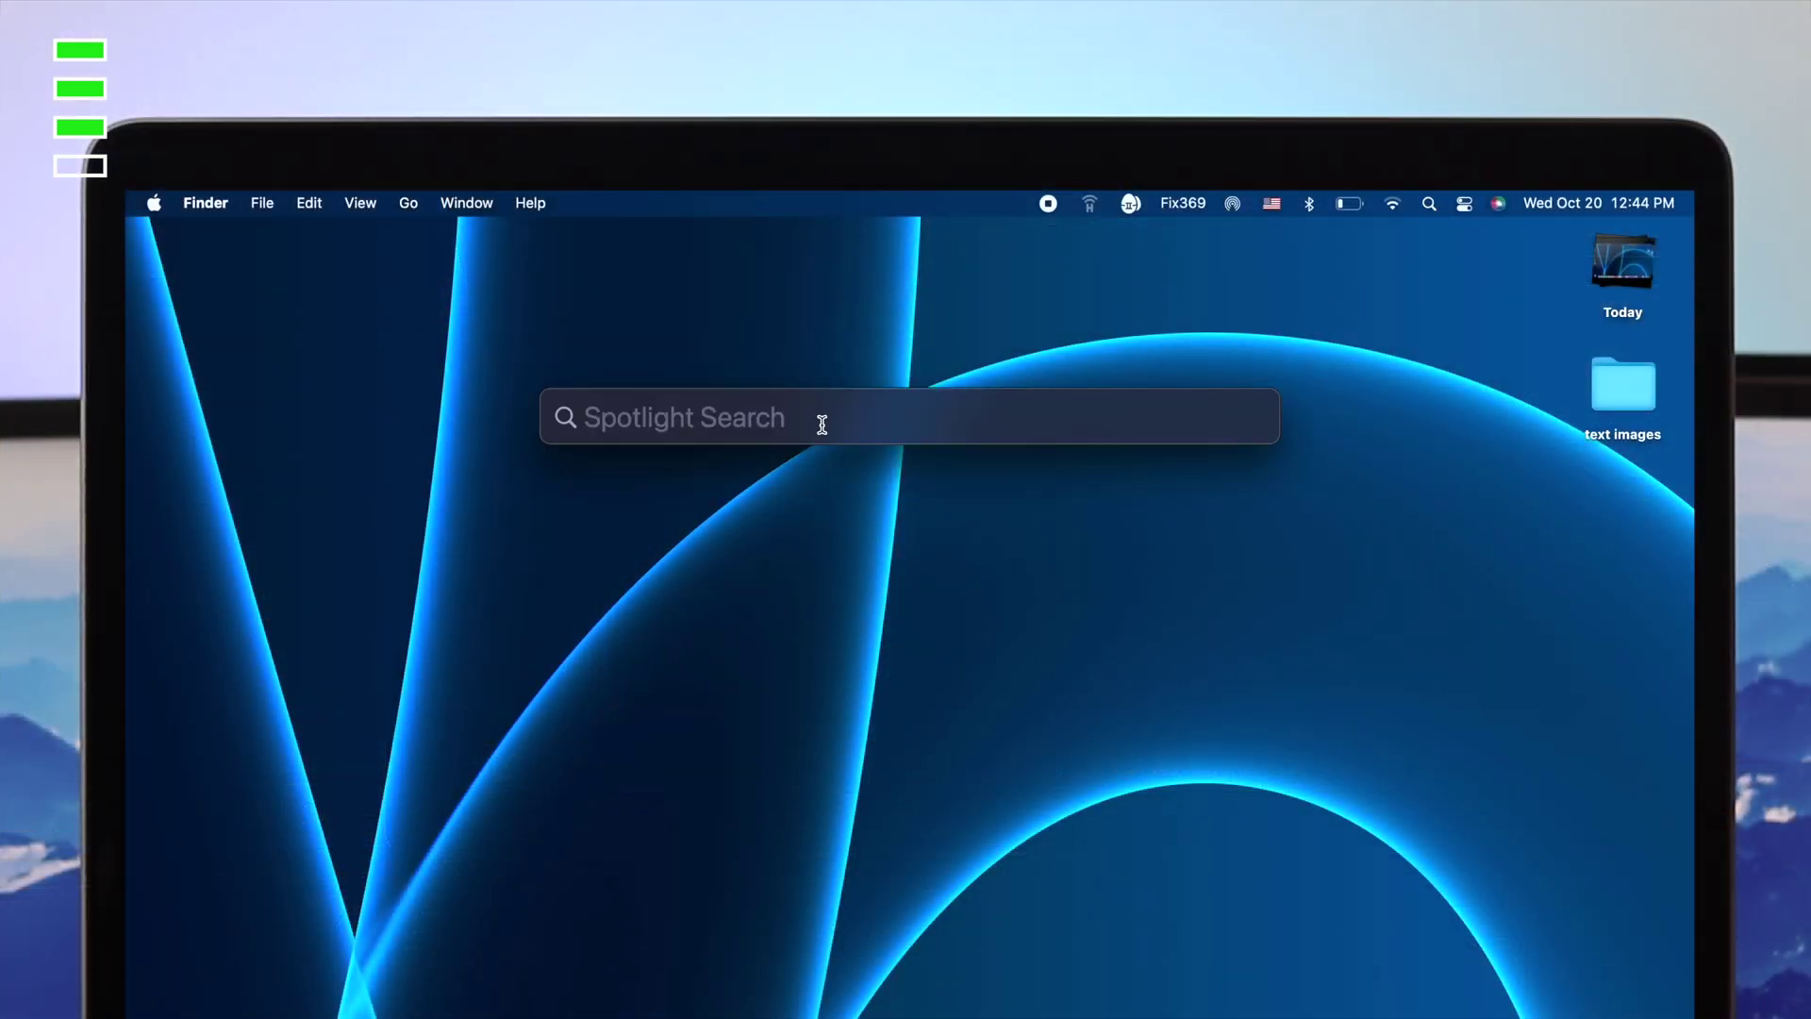
{"action": "type", "text": "a"}
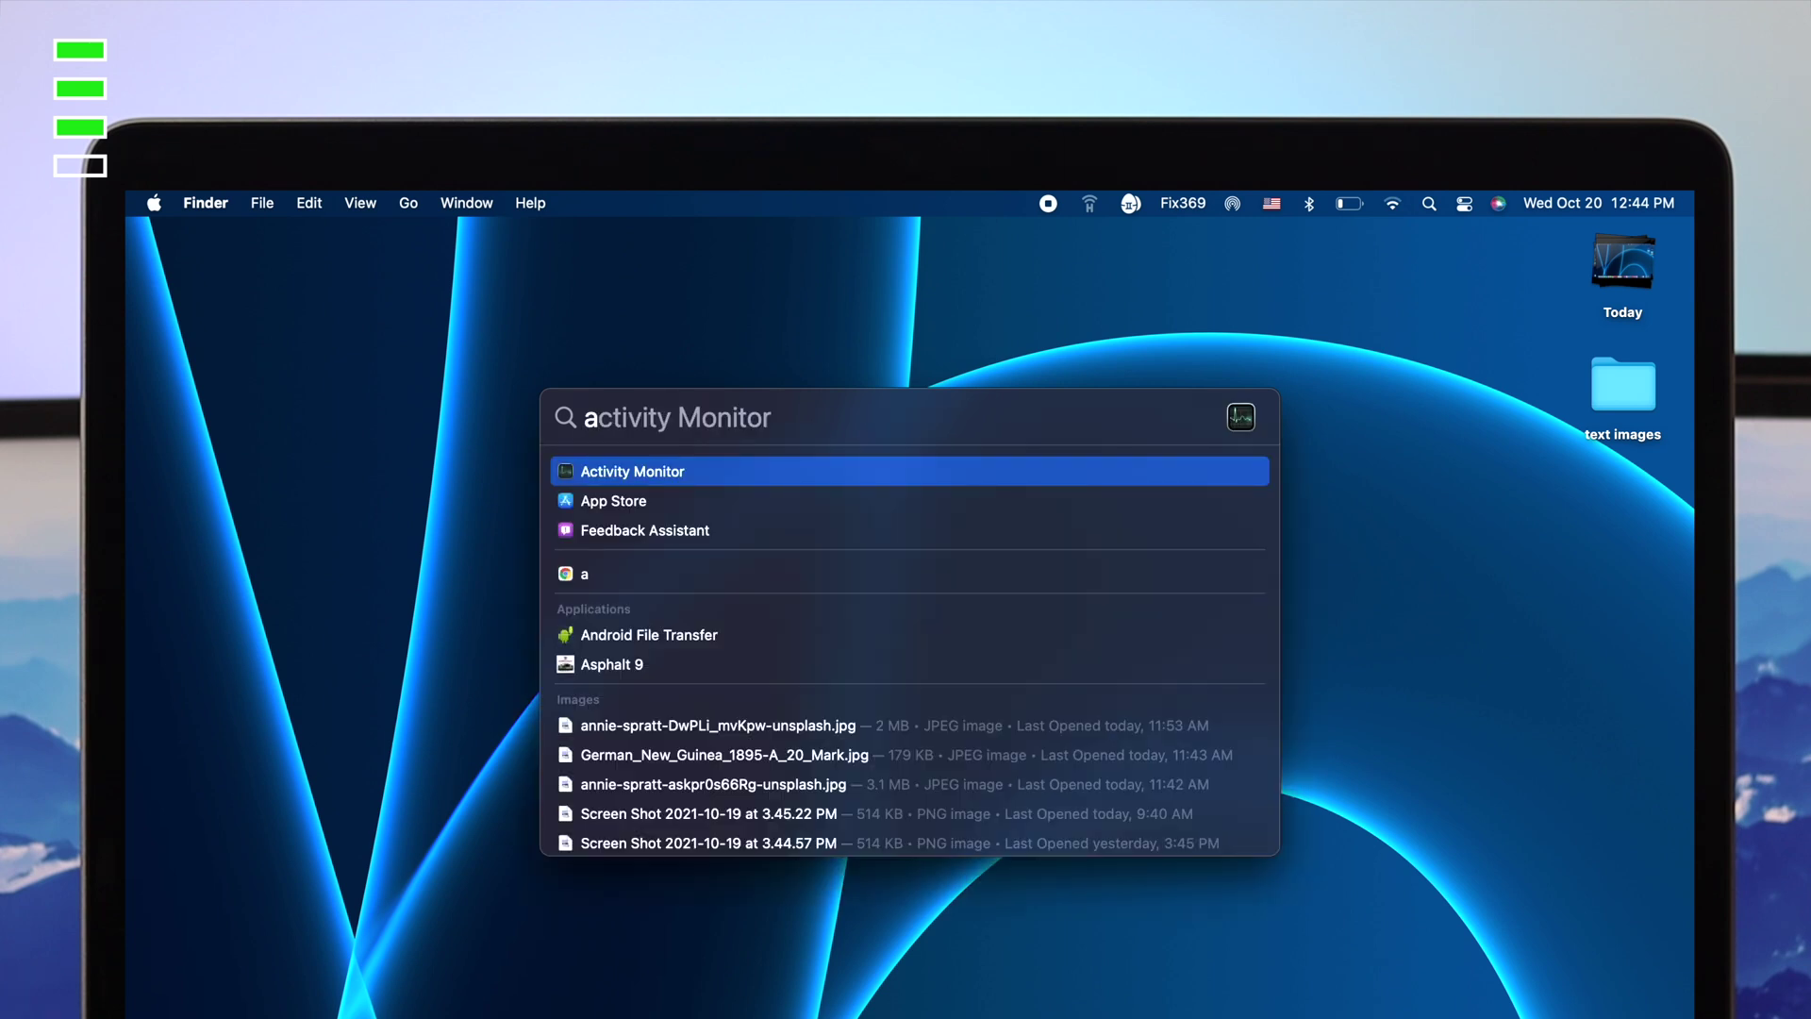
{"action": "left_click", "coordinate": [739, 471]}
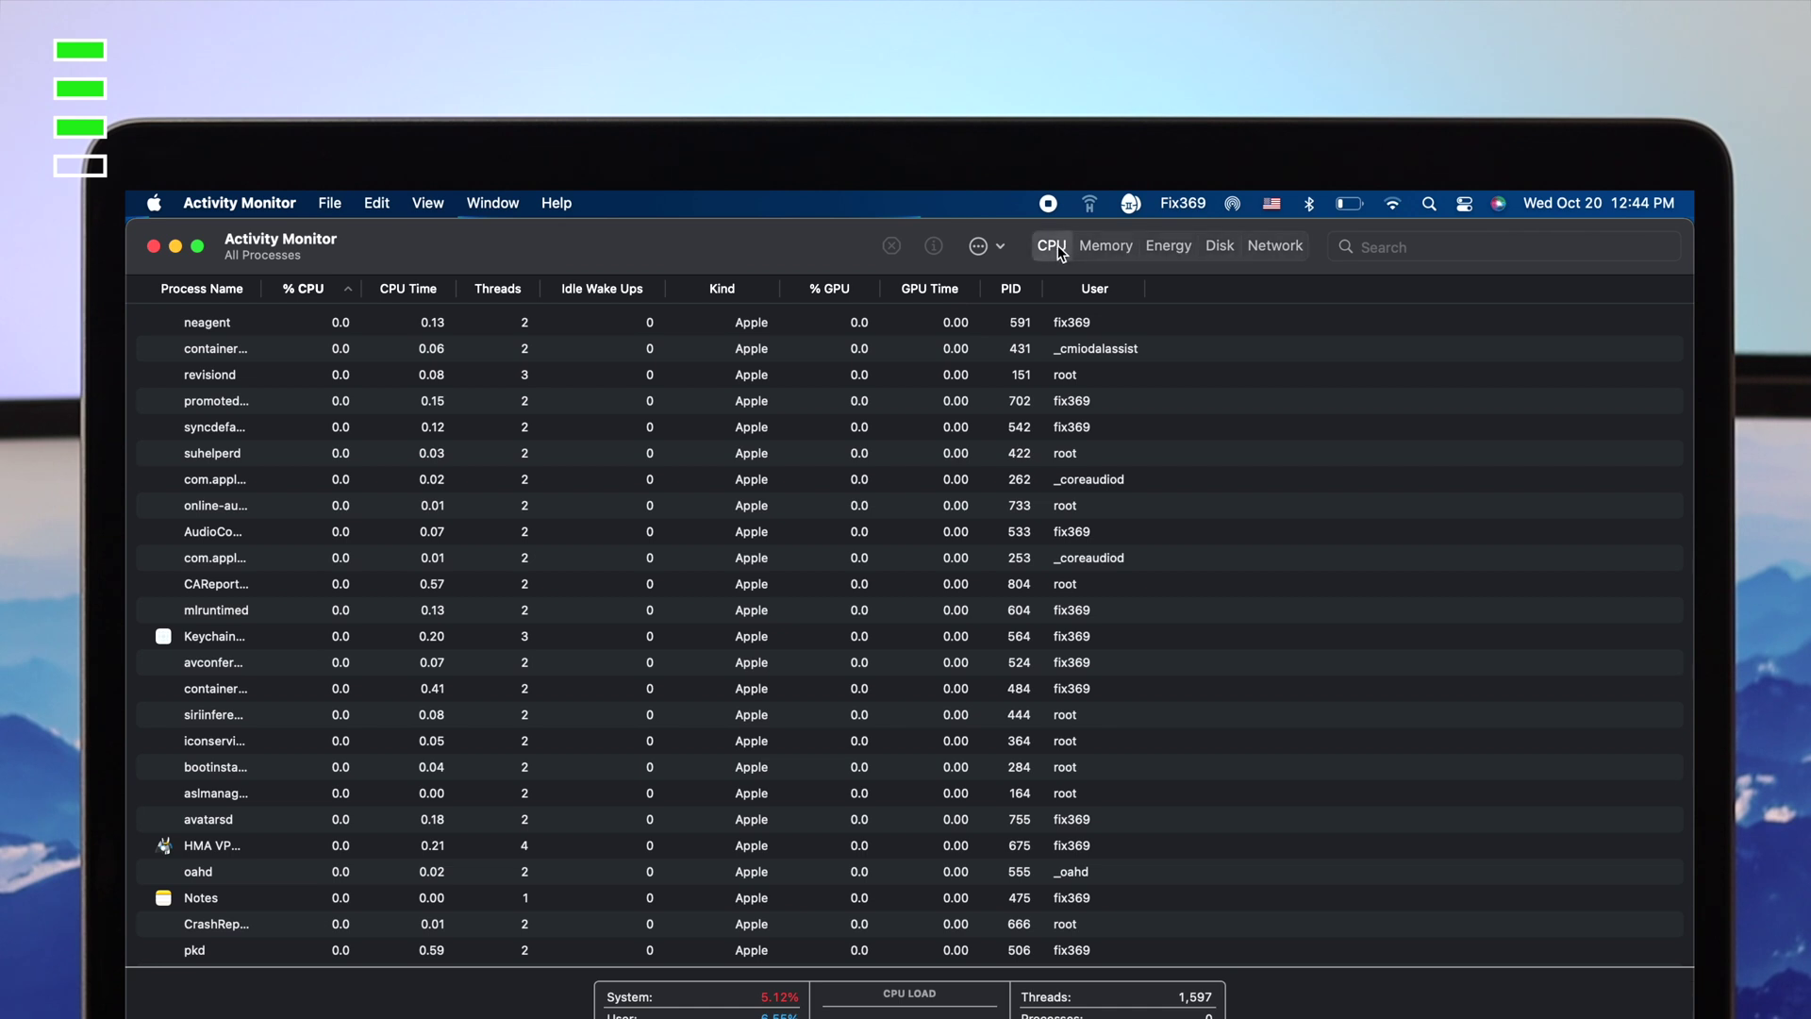
{"action": "left_click", "coordinate": [1373, 249]}
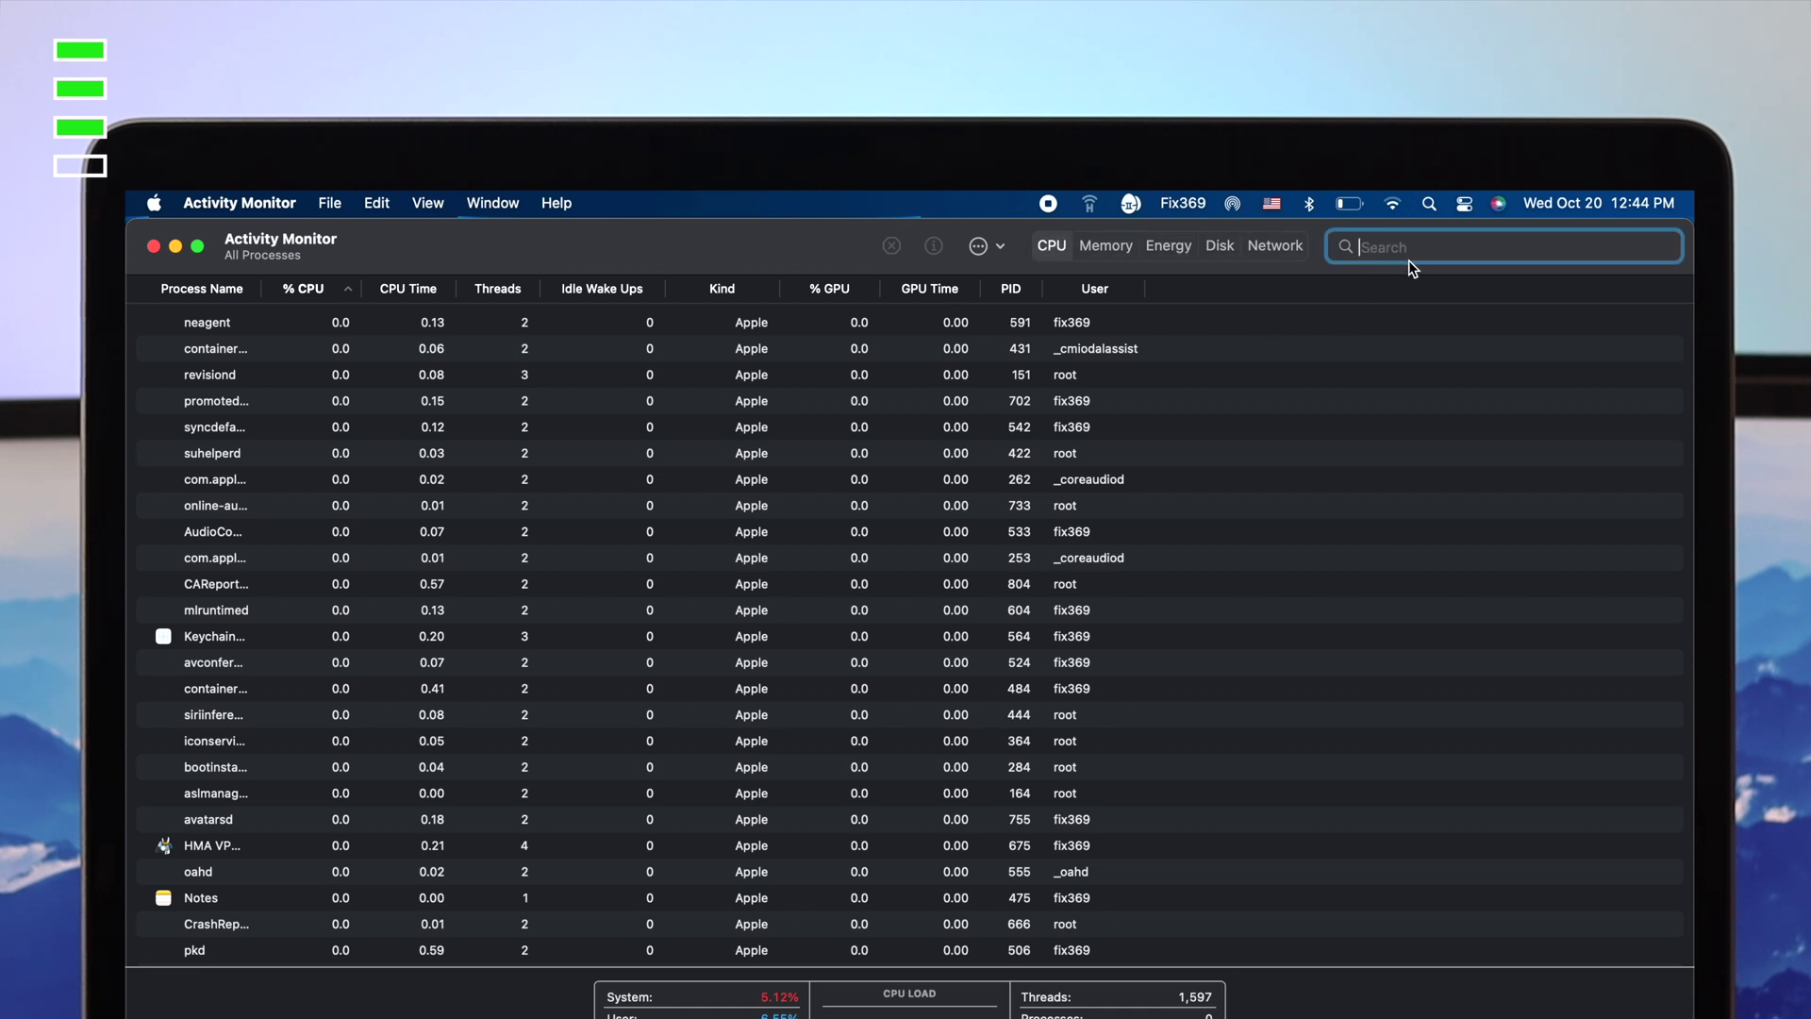
{"action": "type", "text": "co"}
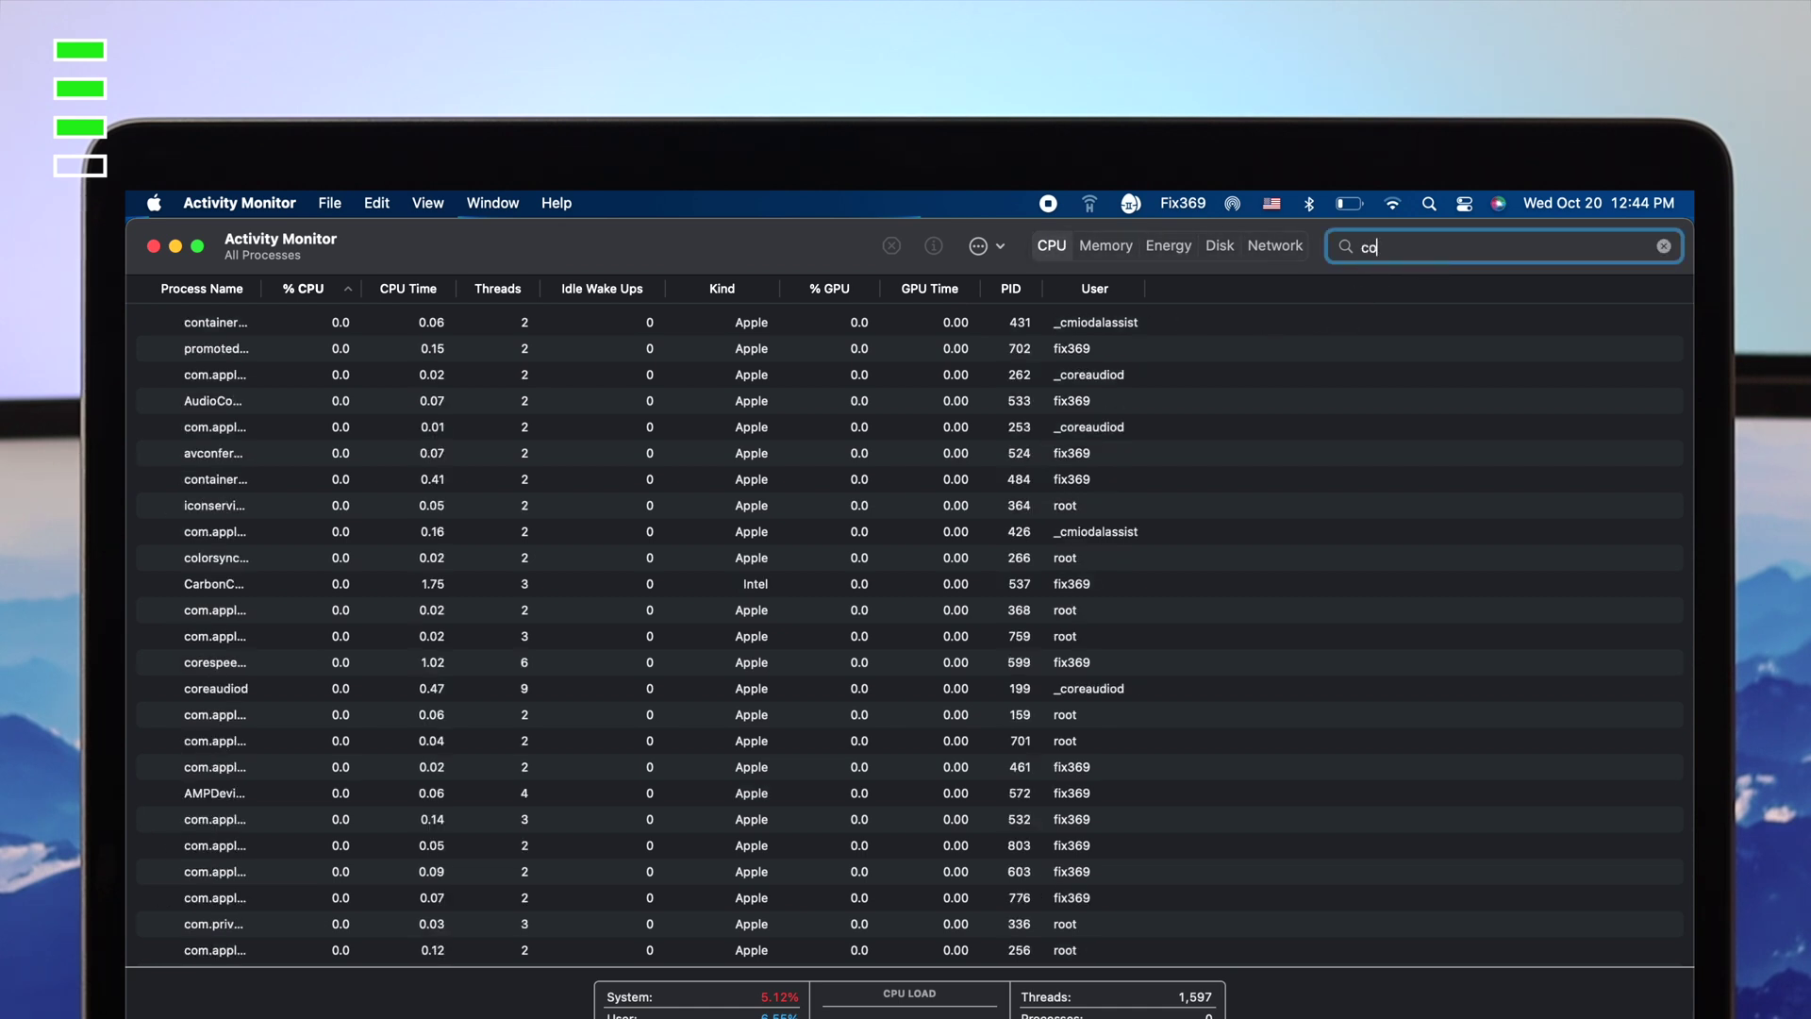
{"action": "type", "text": "rebr"}
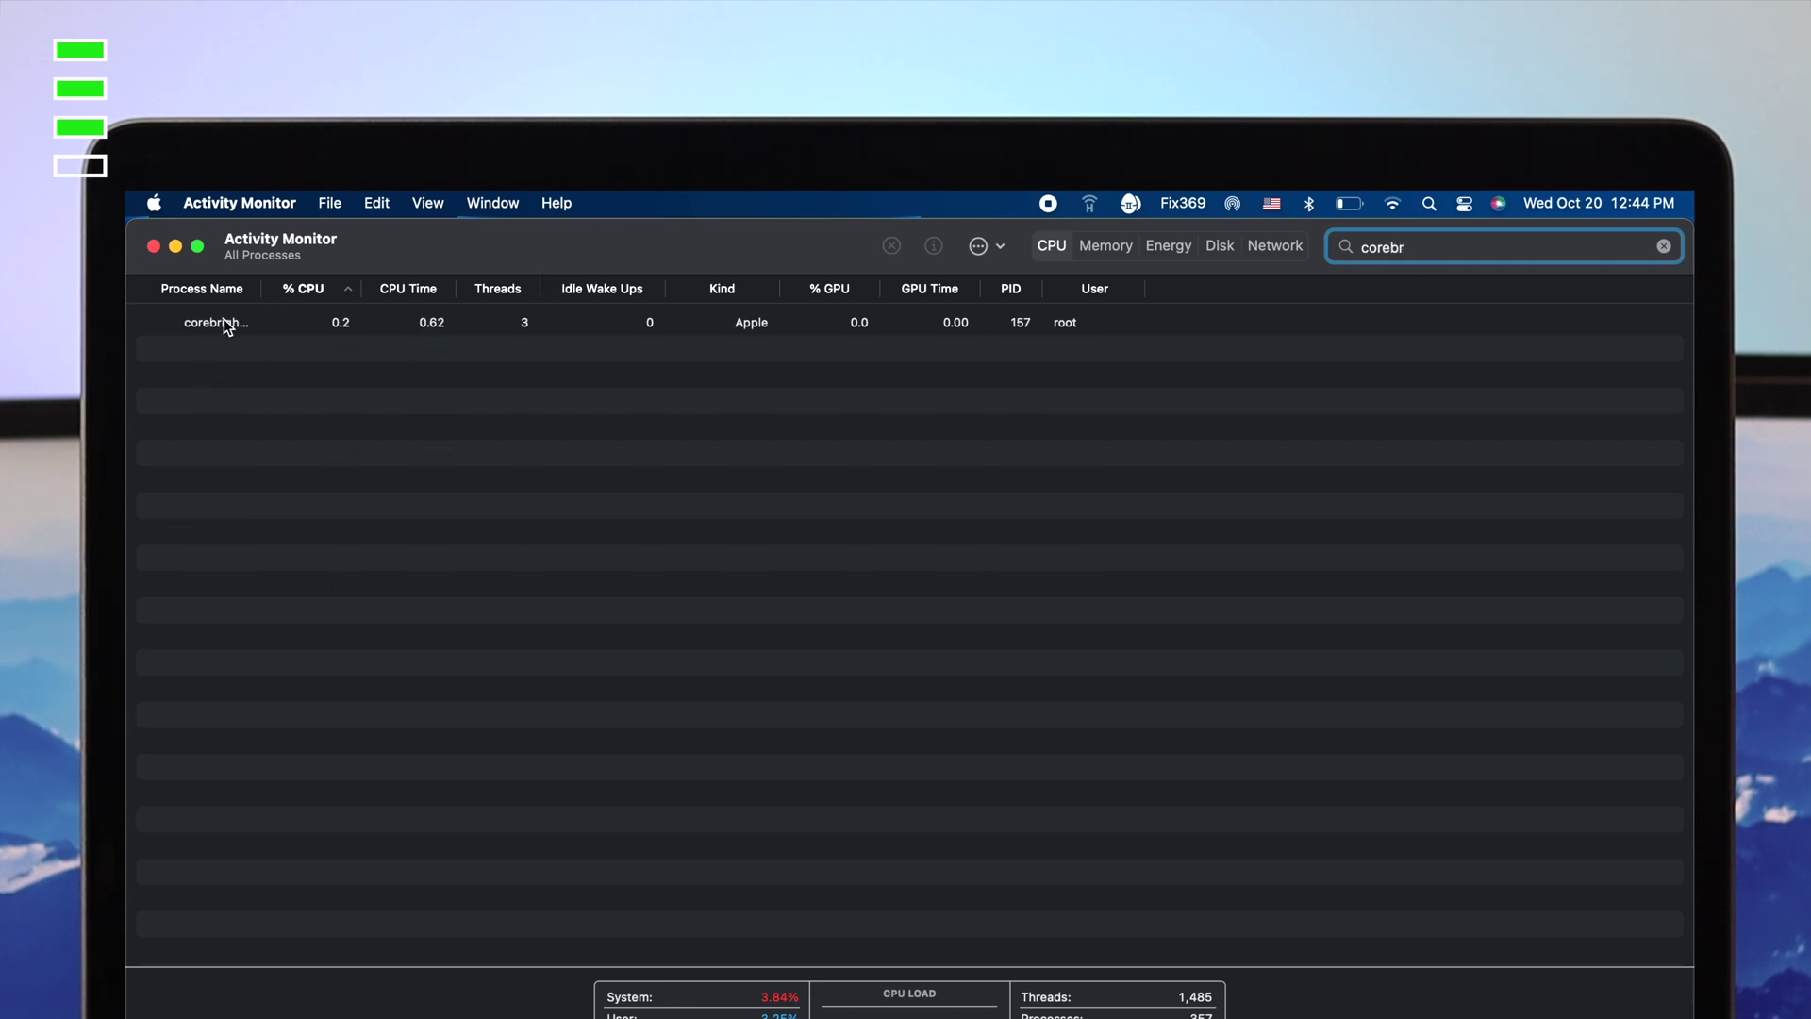
Open corebrightnessd's details and sample it, authorizing with the account password.
{"action": "double_click", "coordinate": [224, 320]}
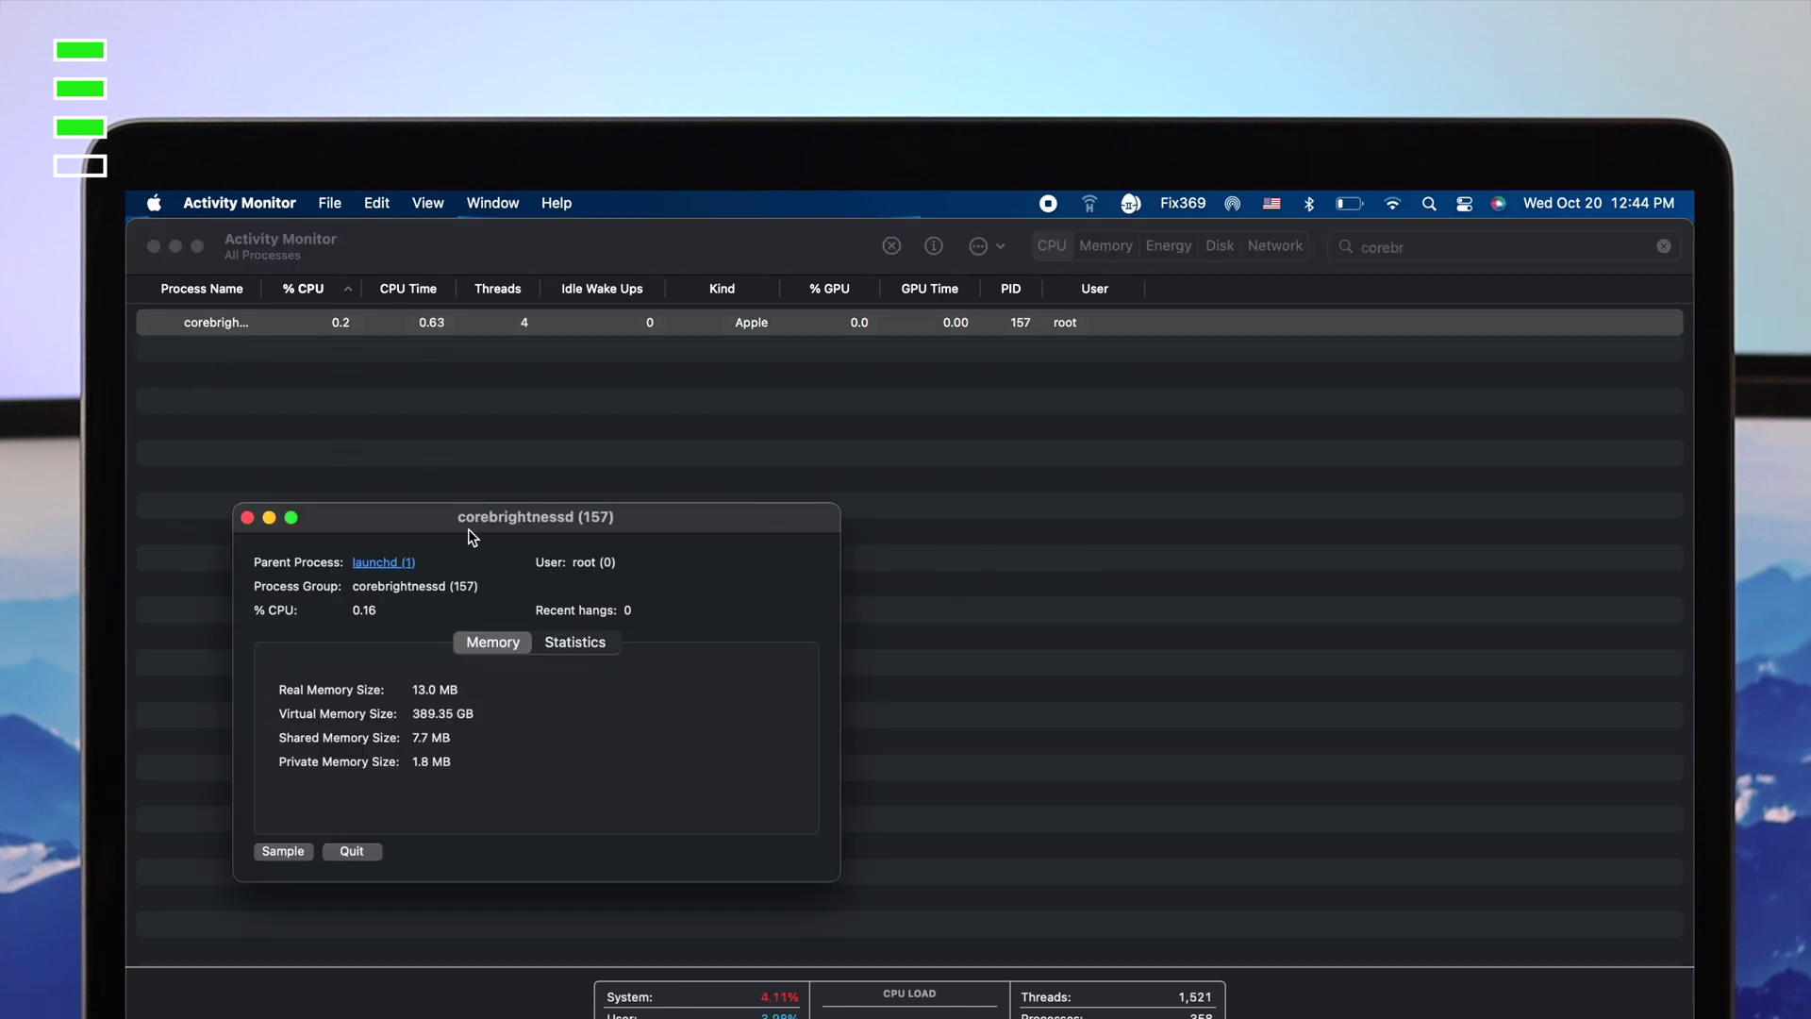
{"action": "left_click_drag", "start_coordinate": [469, 536], "coordinate": [436, 383]}
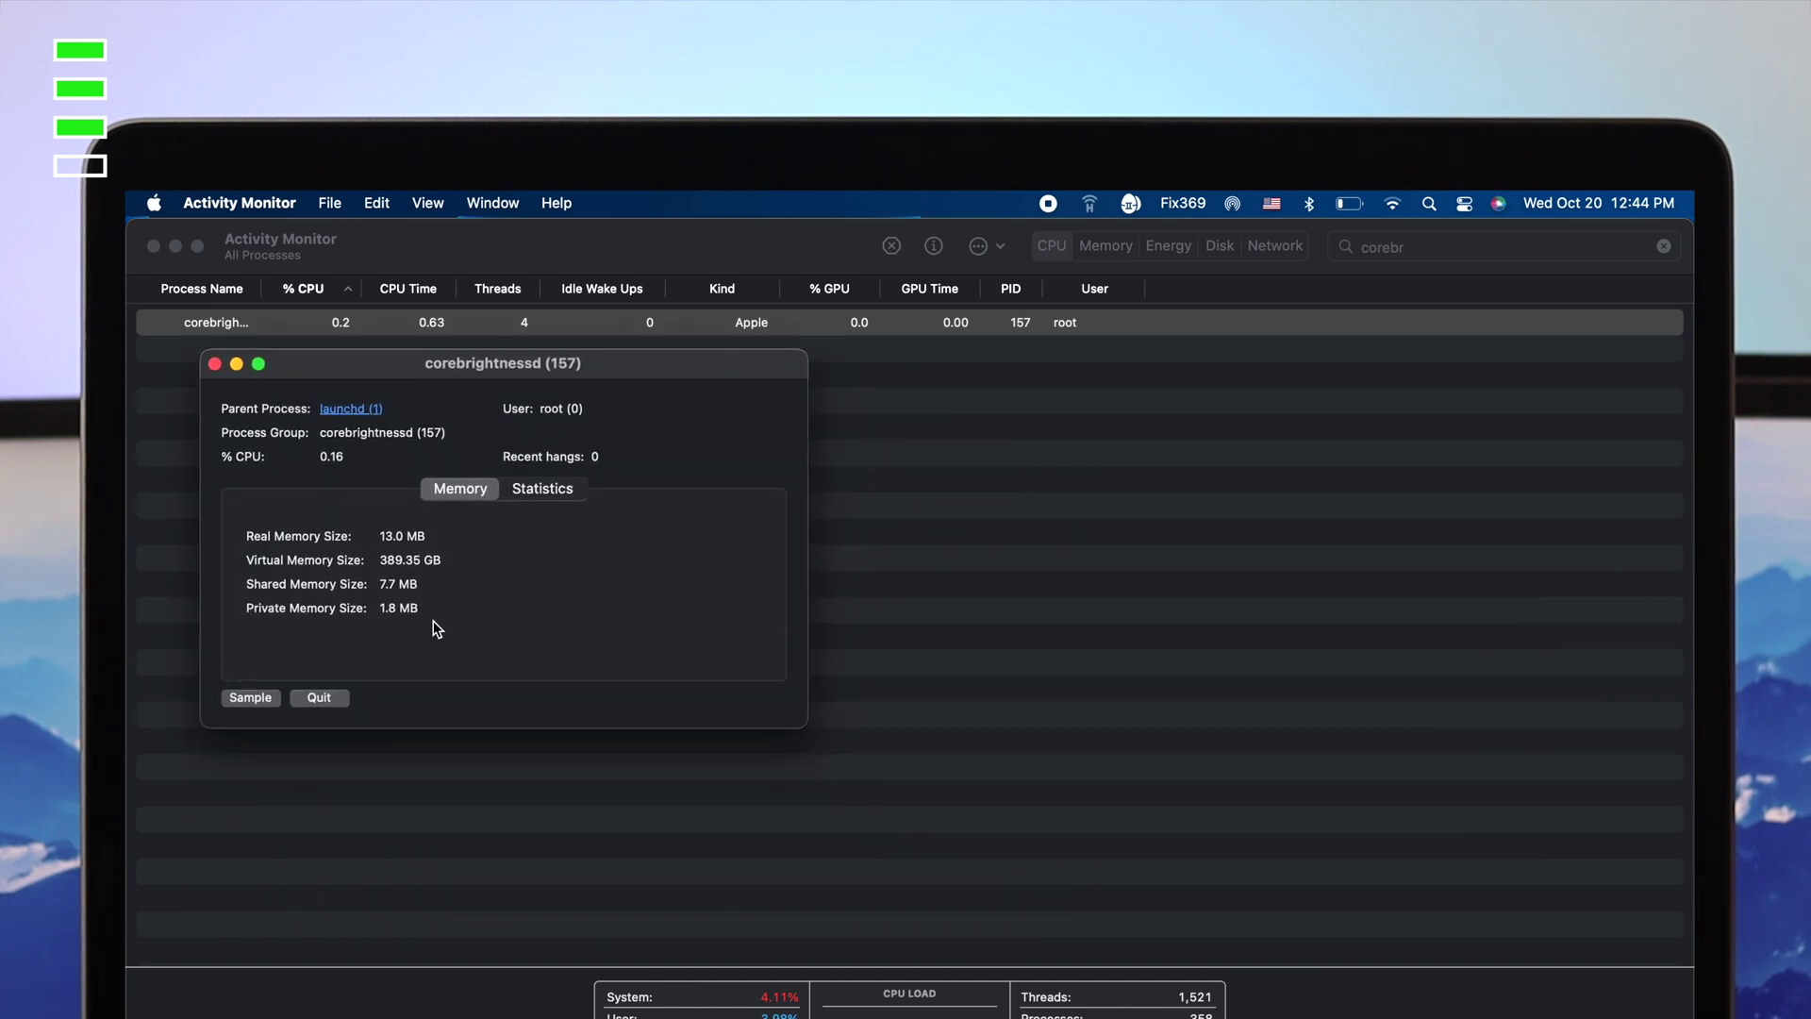
{"action": "left_click", "coordinate": [241, 698]}
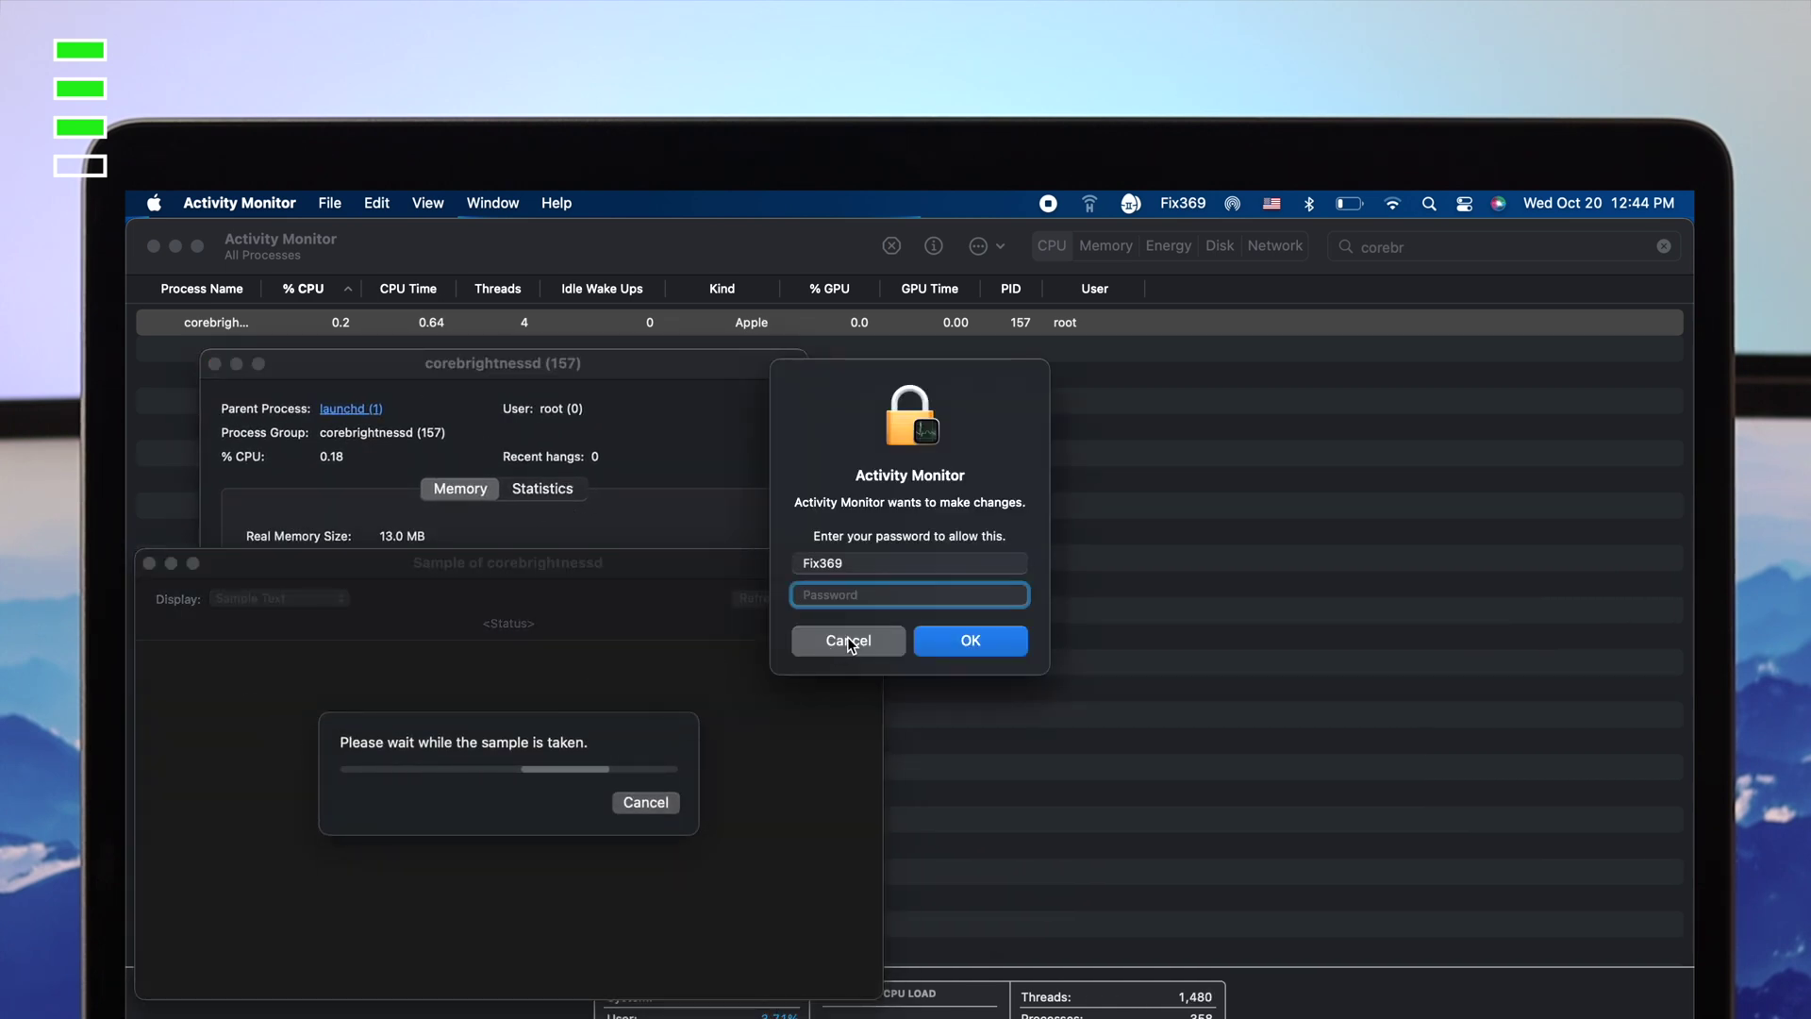
{"action": "type", "text": "•••••••••"}
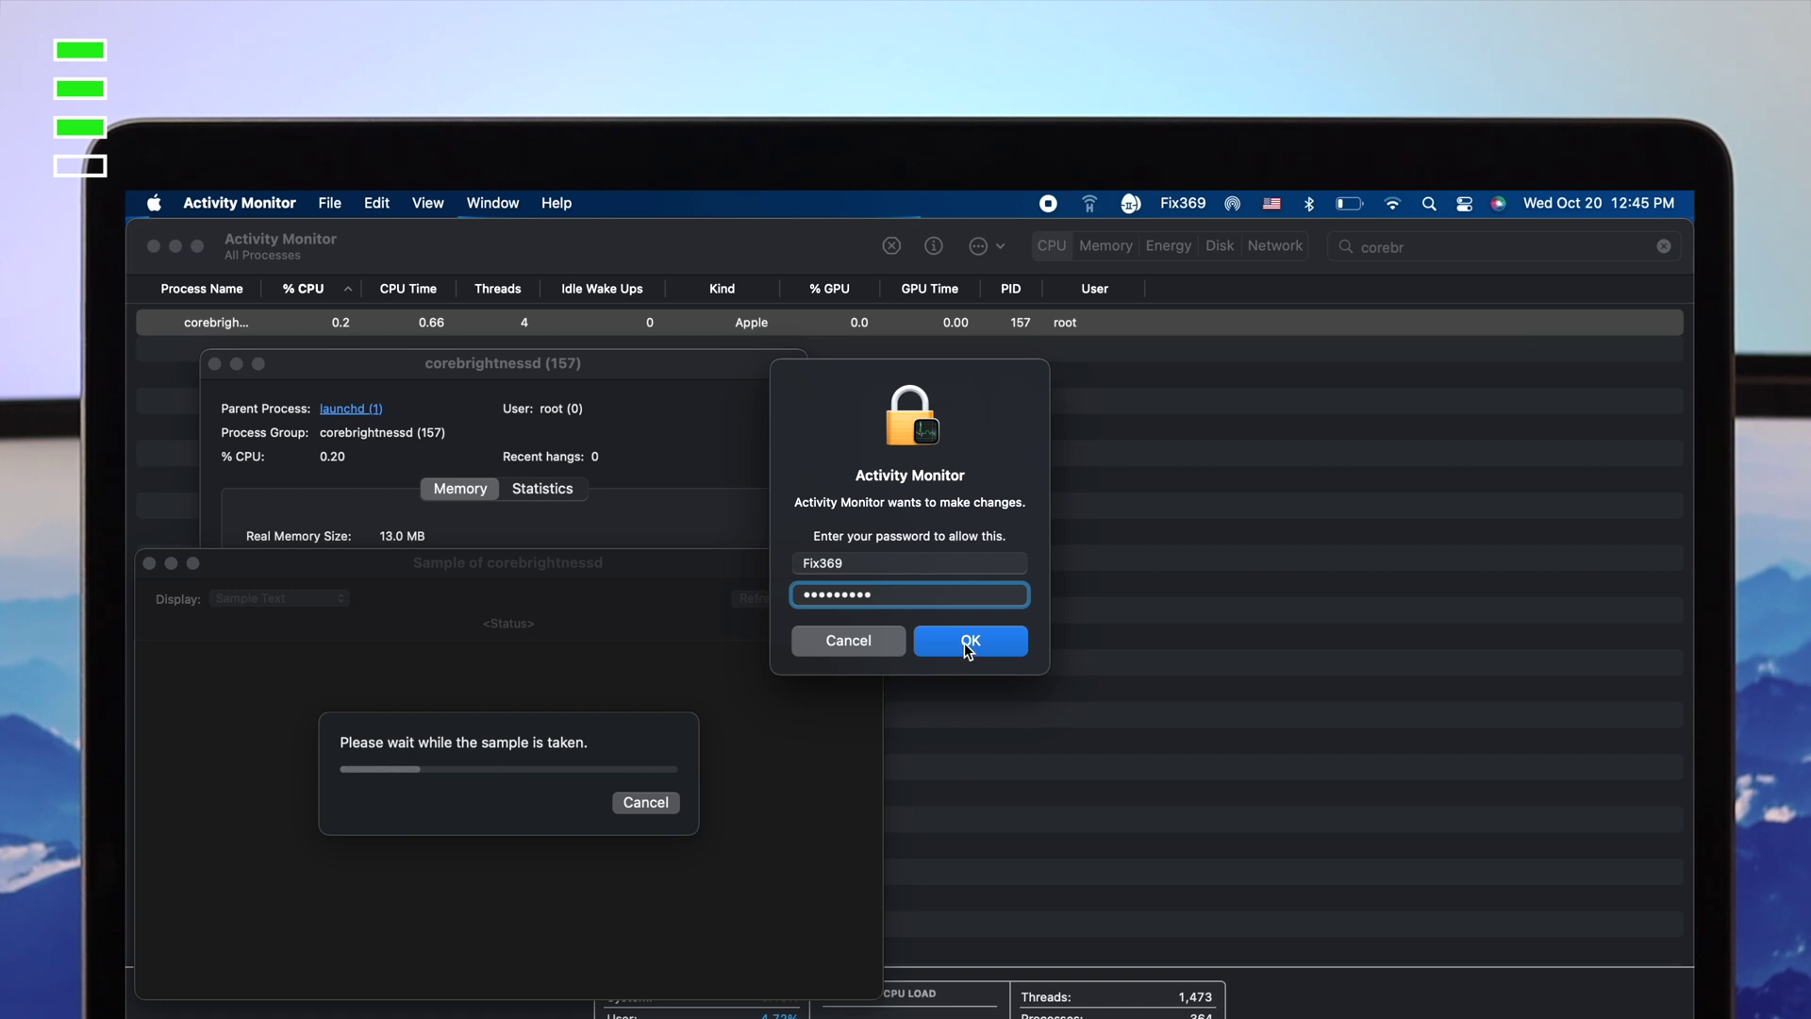
{"action": "left_click", "coordinate": [967, 645]}
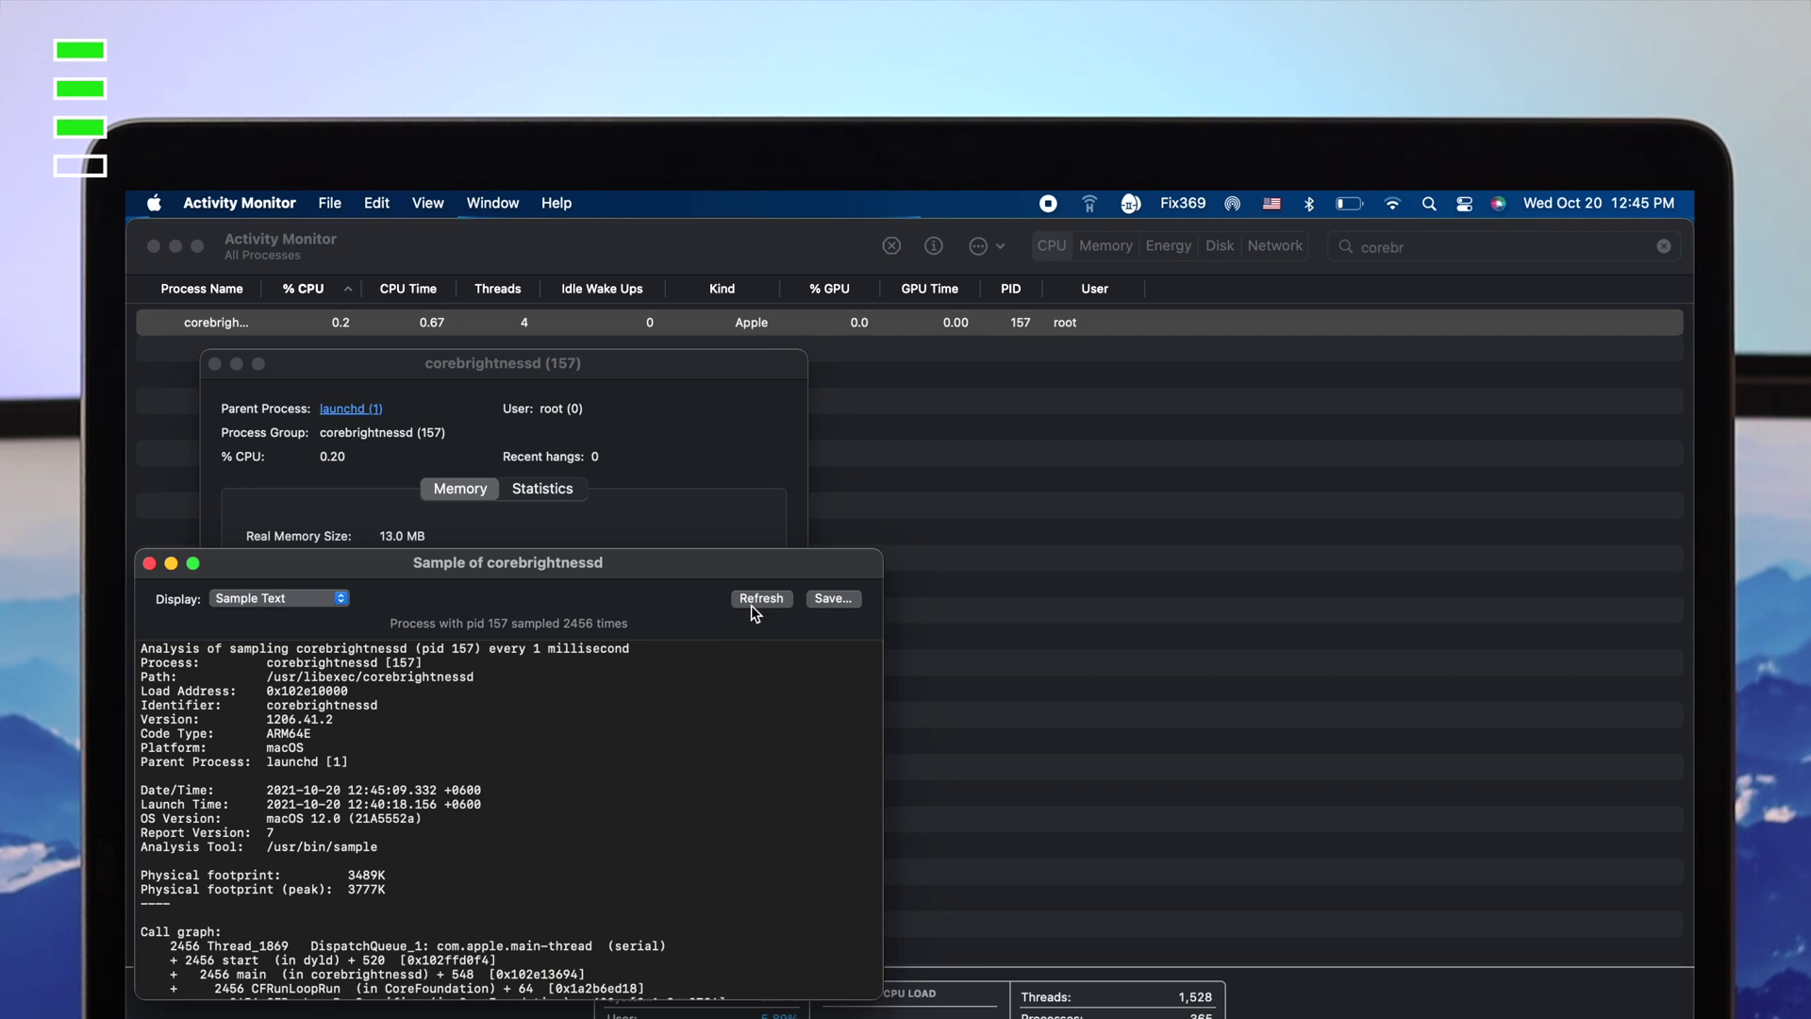
Refresh the sample, then close the sample results and process details windows.
{"action": "left_click", "coordinate": [753, 603]}
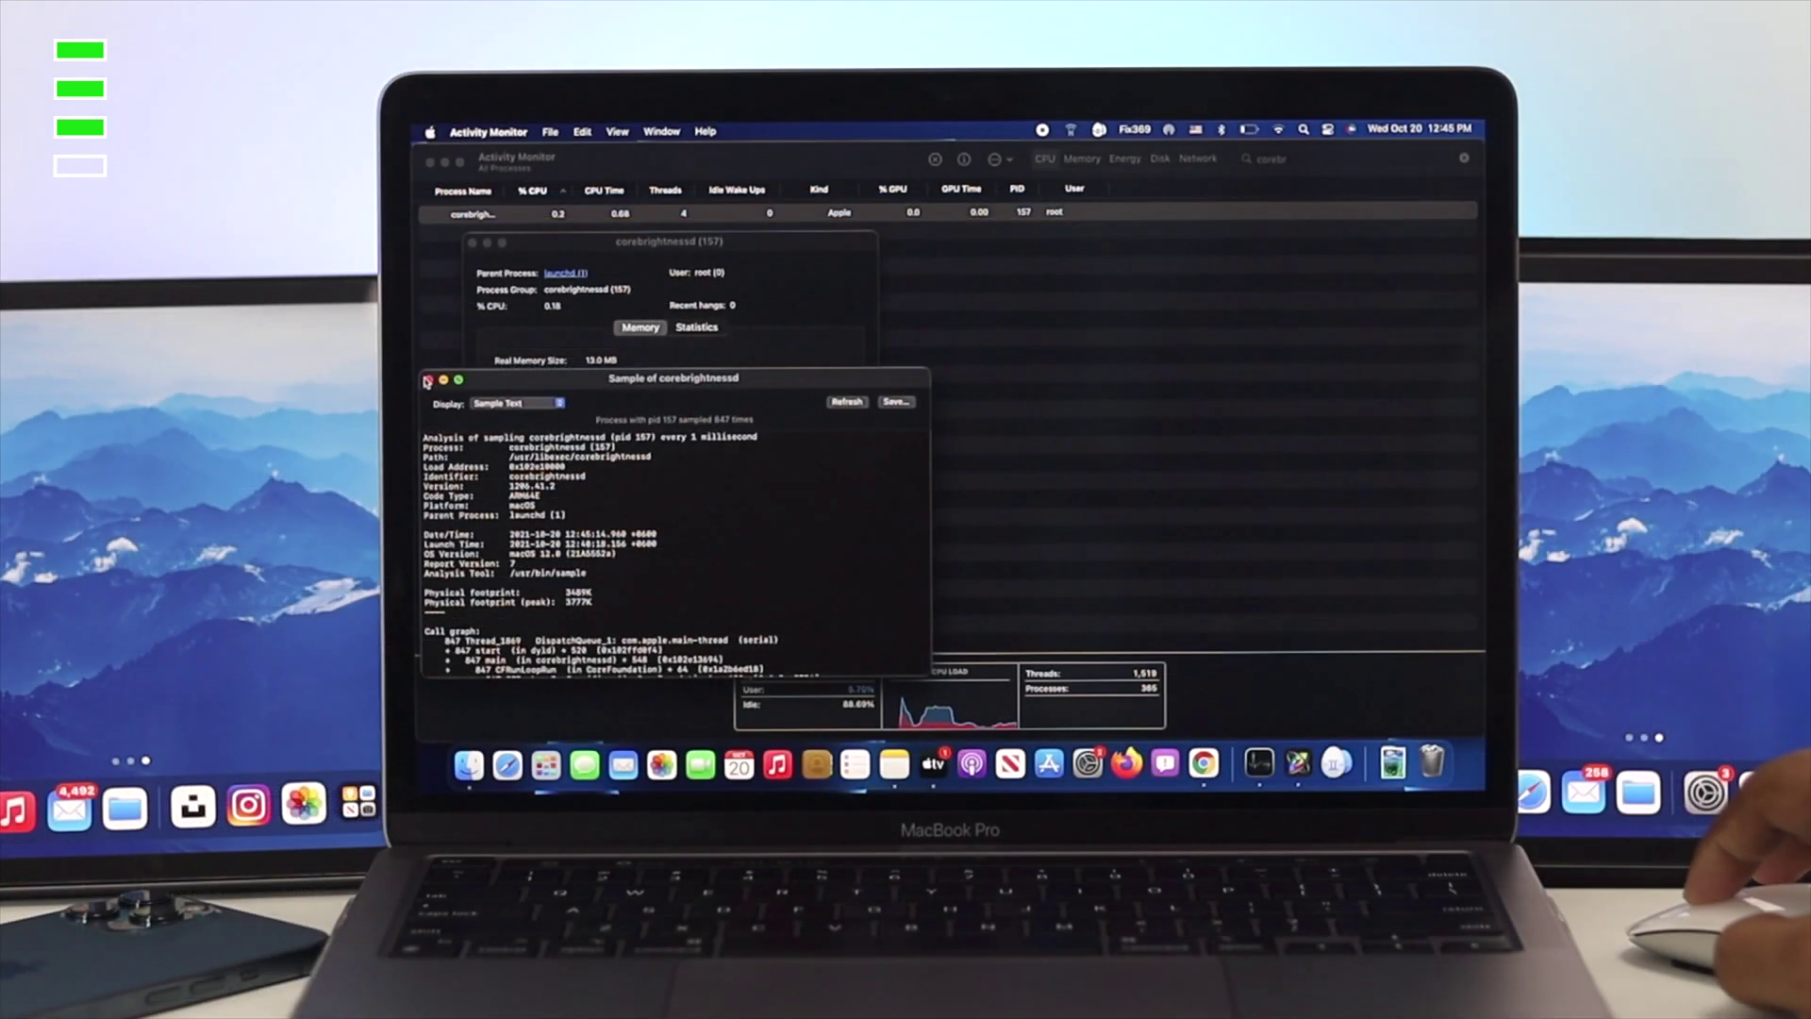
{"action": "left_click", "coordinate": [149, 563]}
{"action": "left_click", "coordinate": [471, 243]}
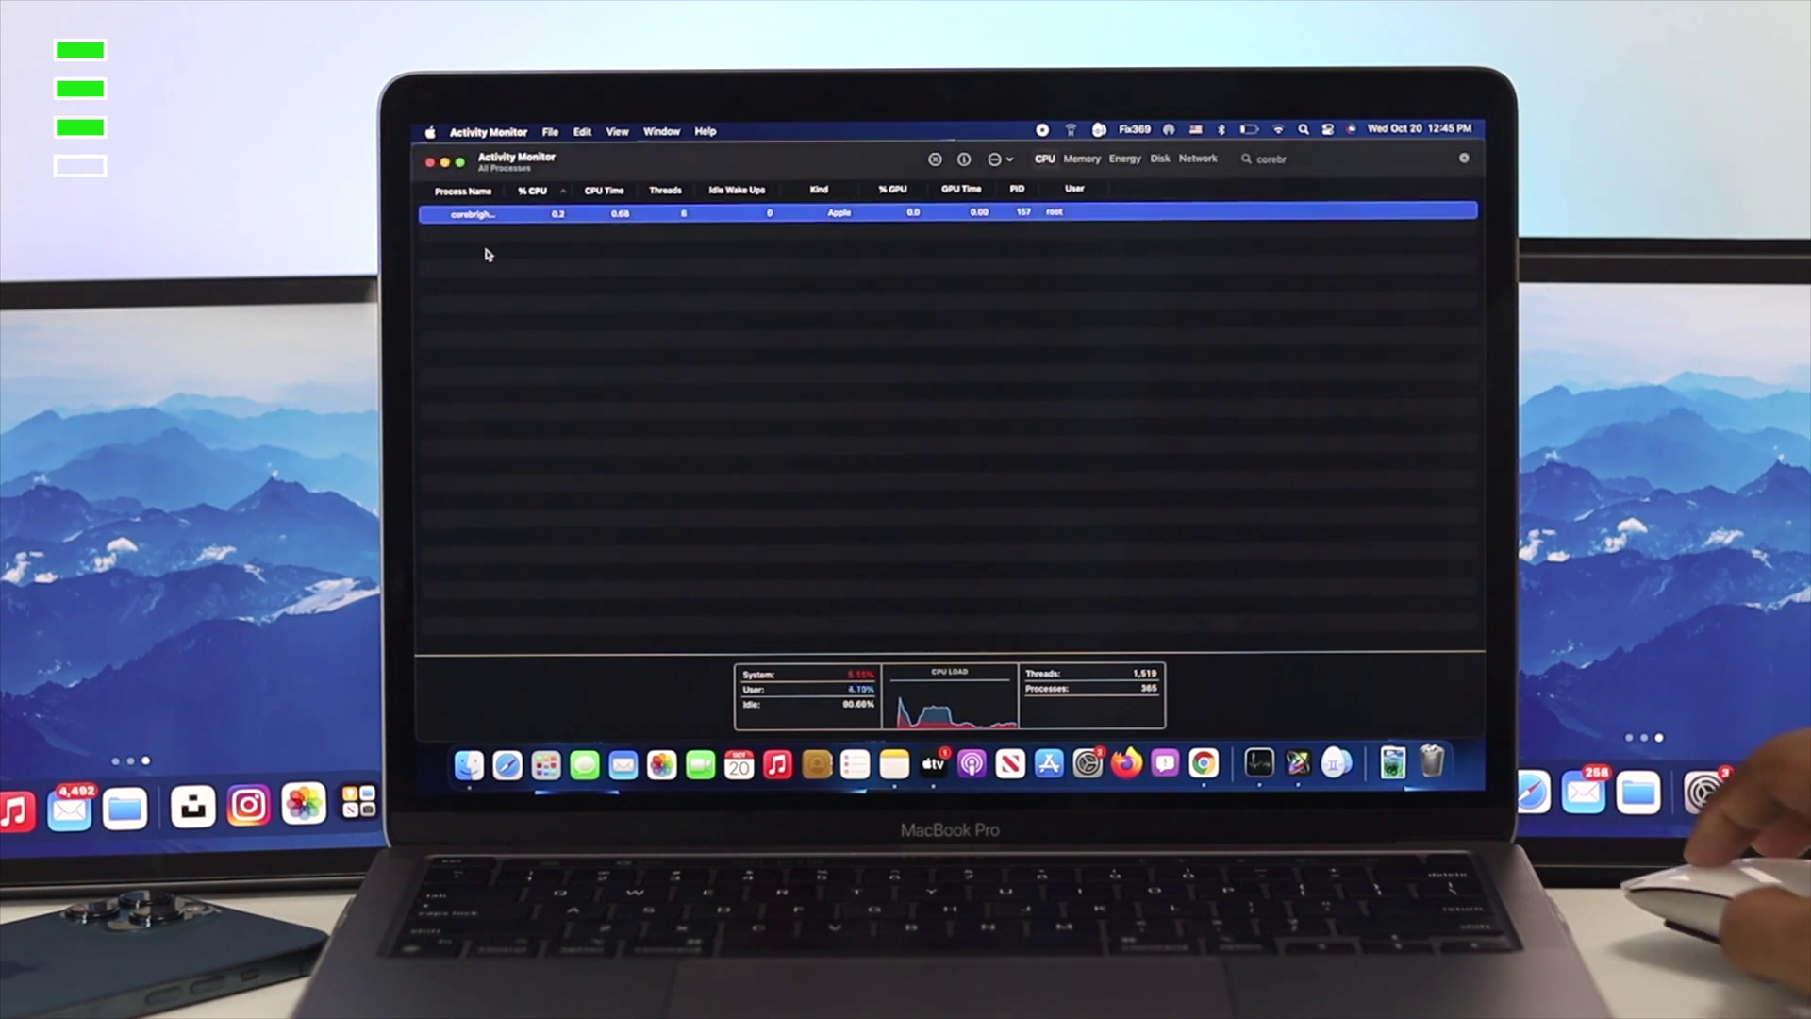
Quit Activity Monitor, then open Software Update from About This Mac to check for updates.
{"action": "left_click", "coordinate": [428, 163]}
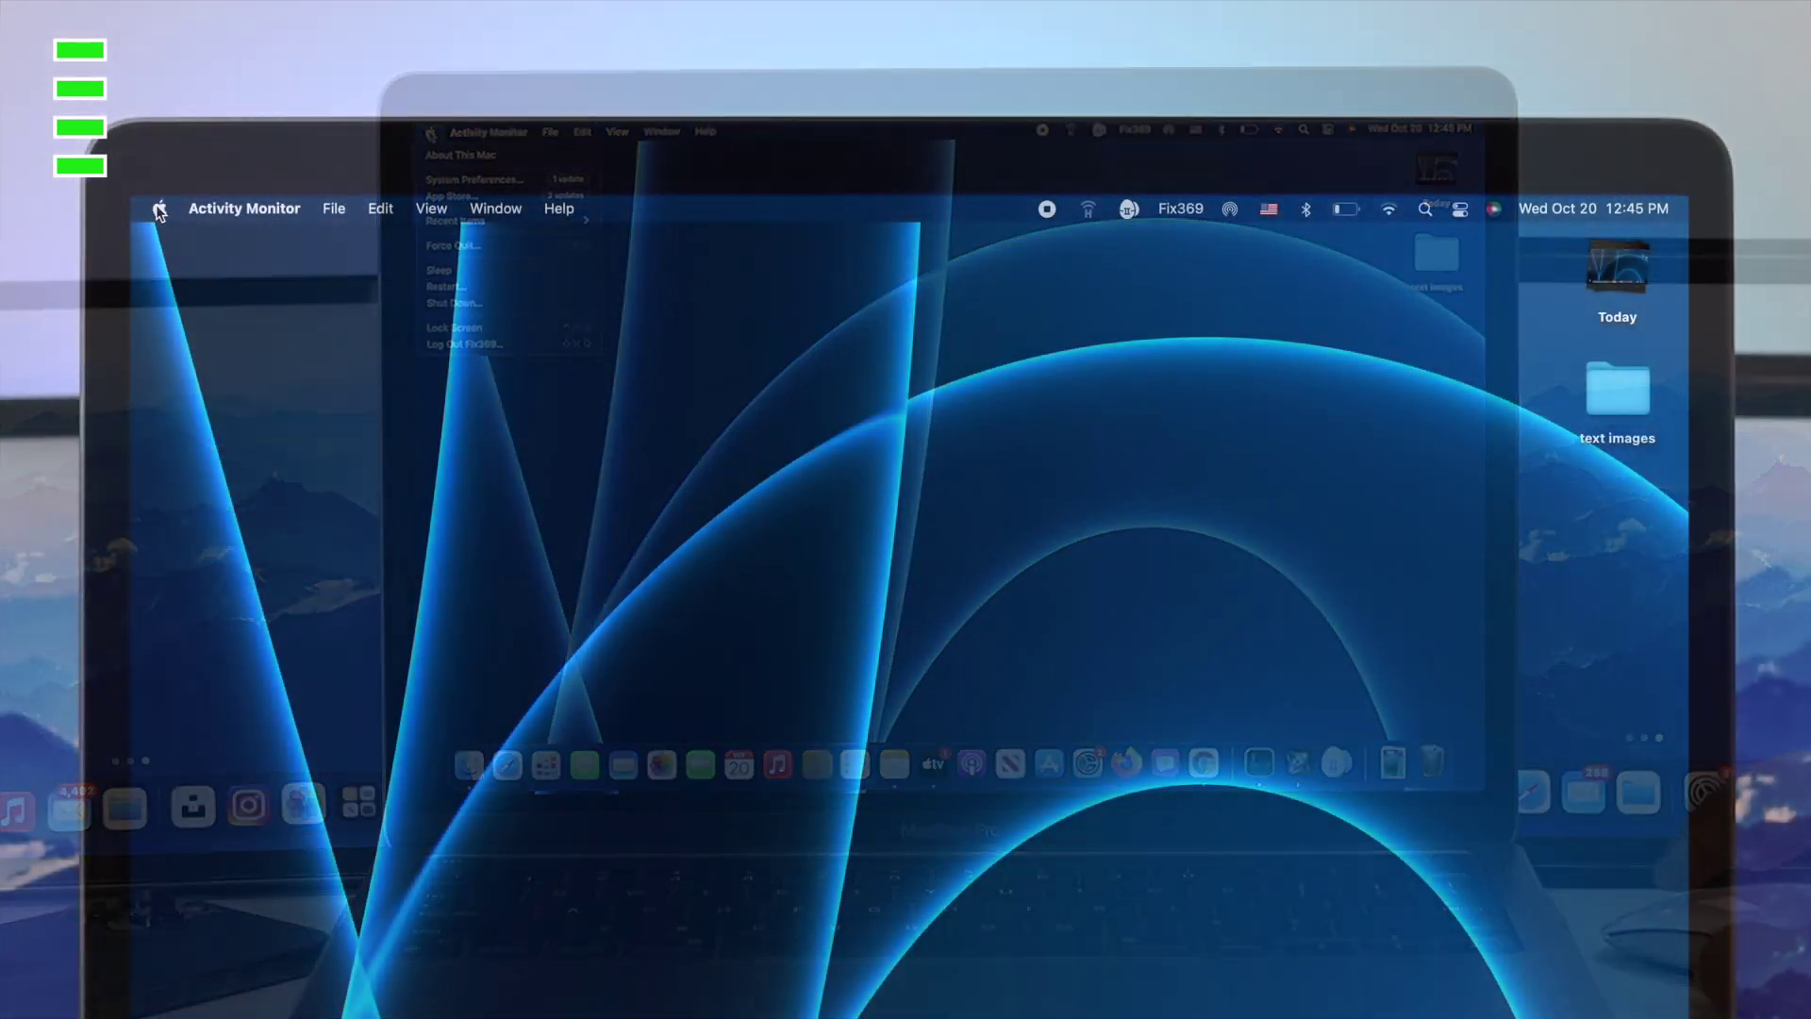
{"action": "left_click", "coordinate": [159, 209]}
{"action": "left_click", "coordinate": [162, 240]}
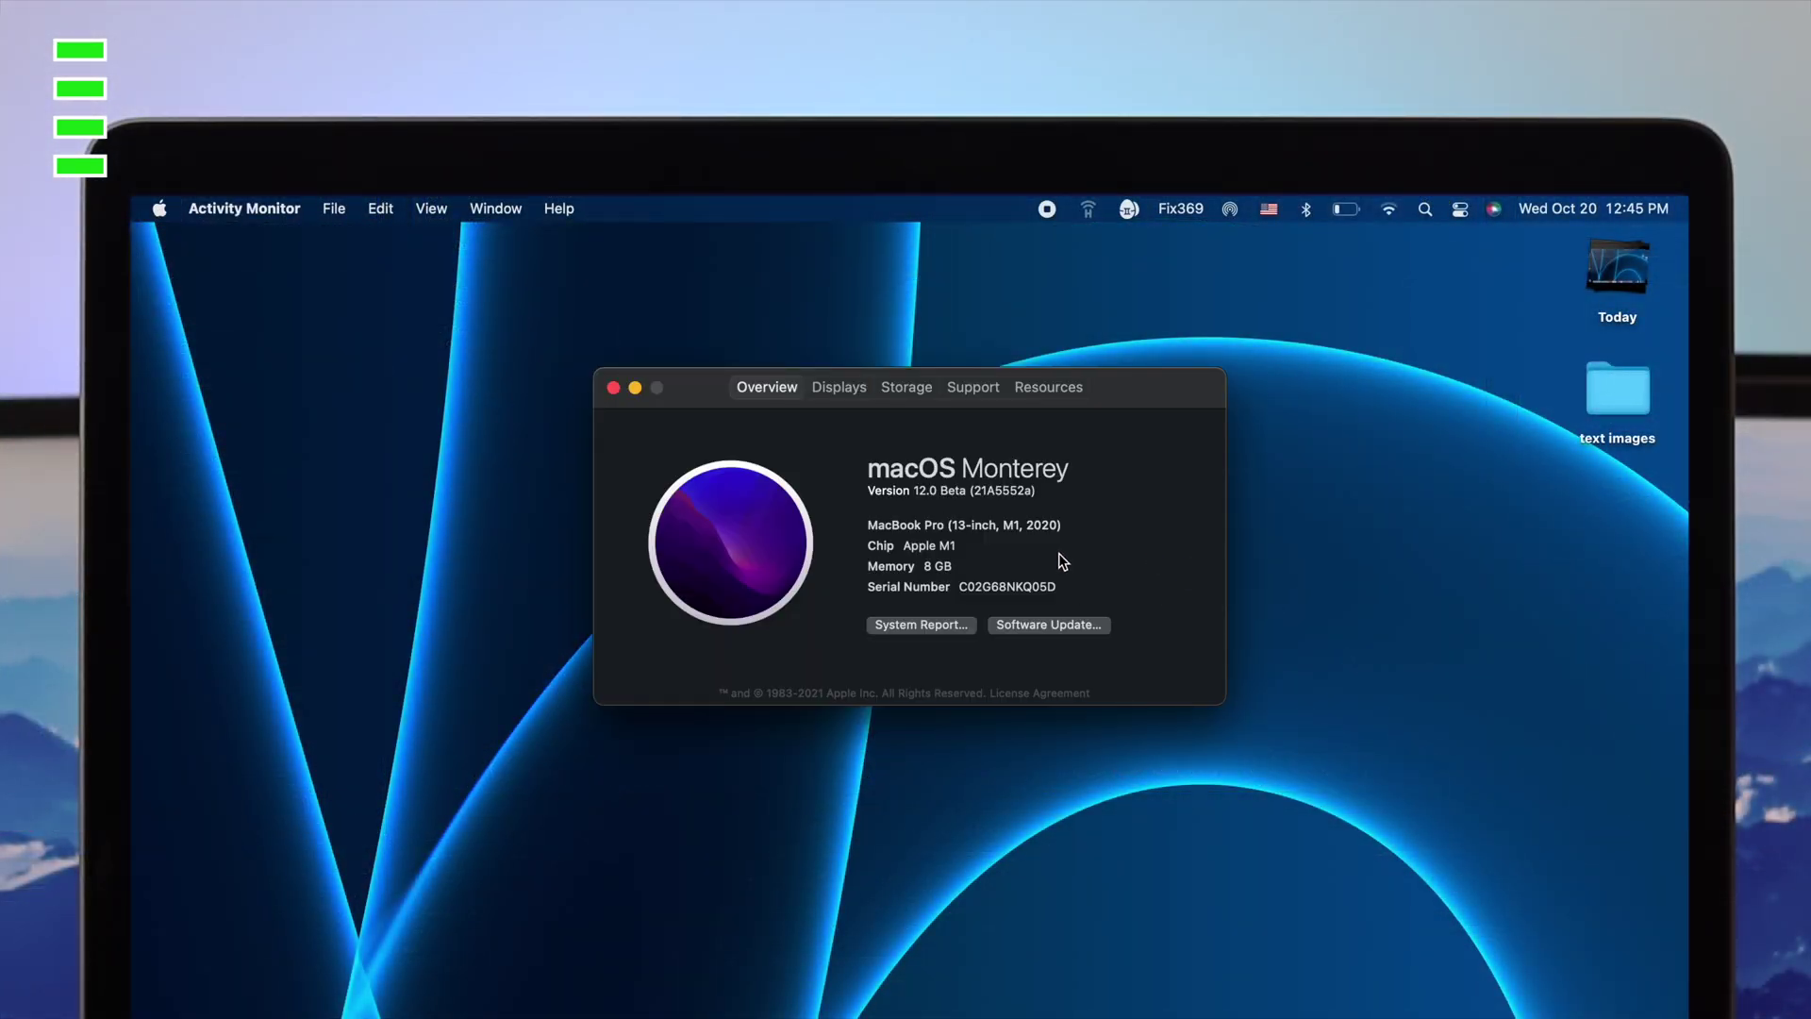
{"action": "left_click", "coordinate": [1072, 628]}
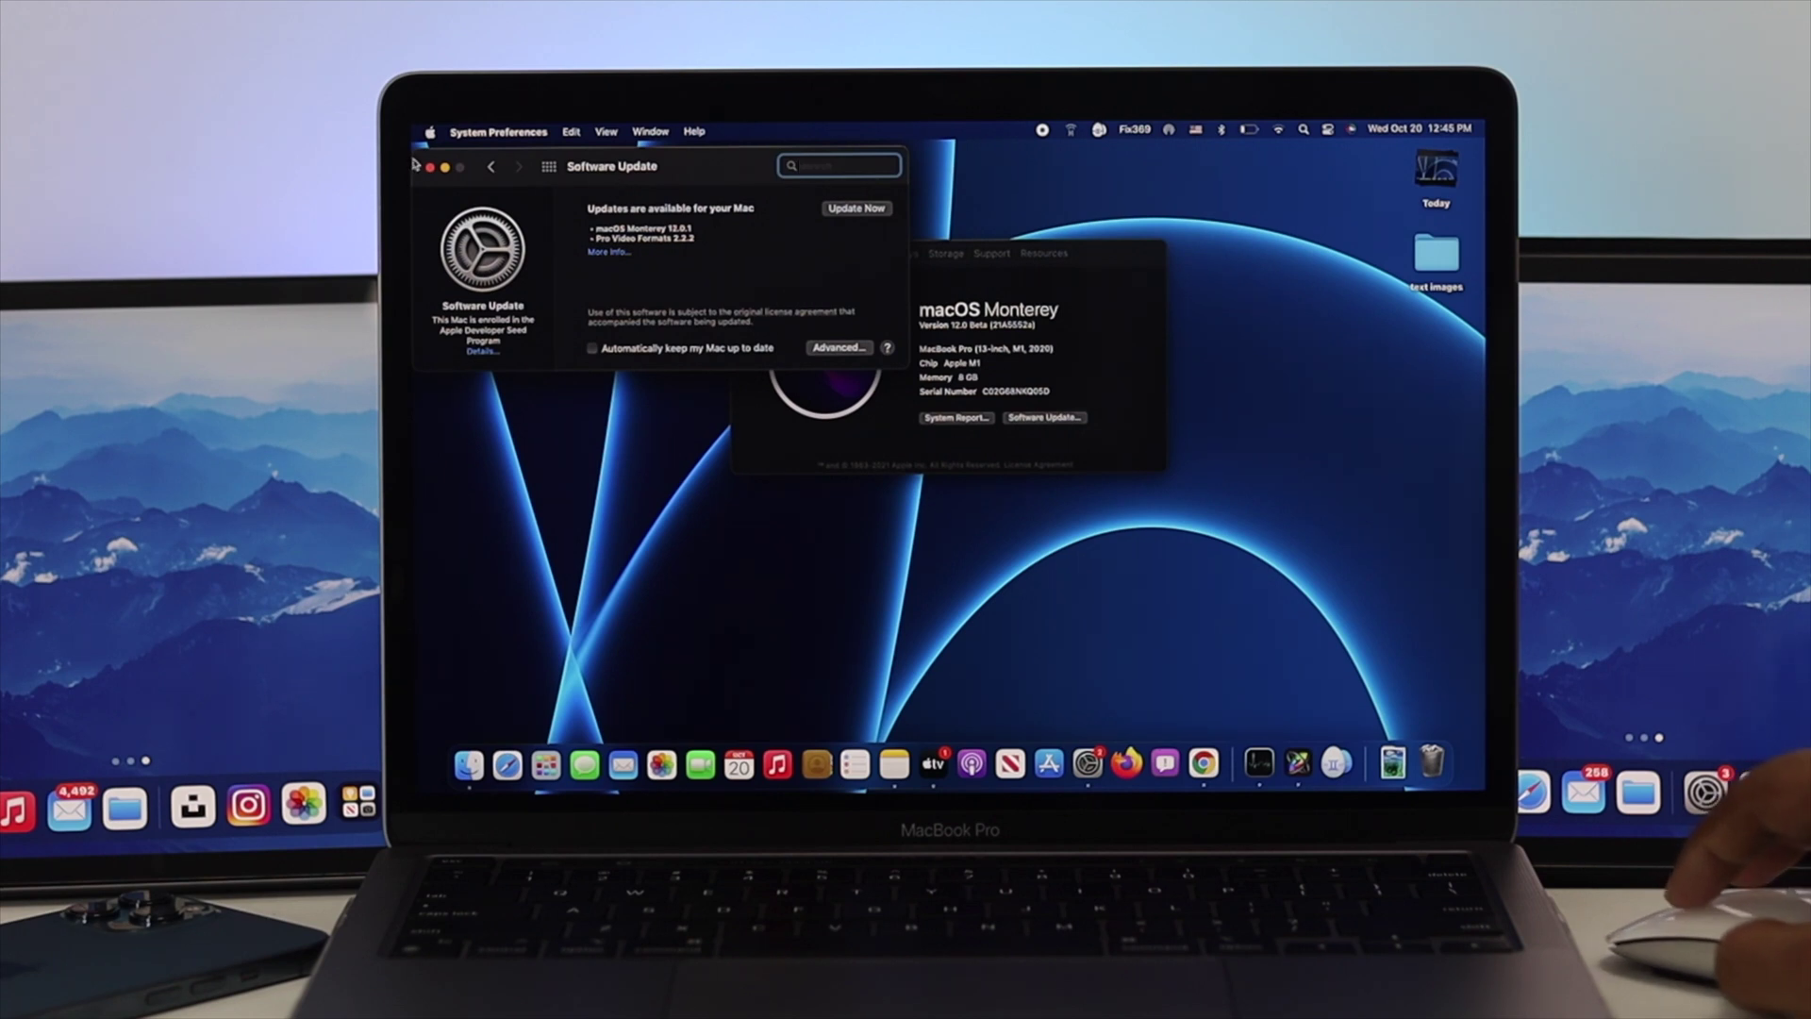
Quit Software Update with Cmd+Q and close the About This Mac window.
{"action": "key", "text": "super+q"}
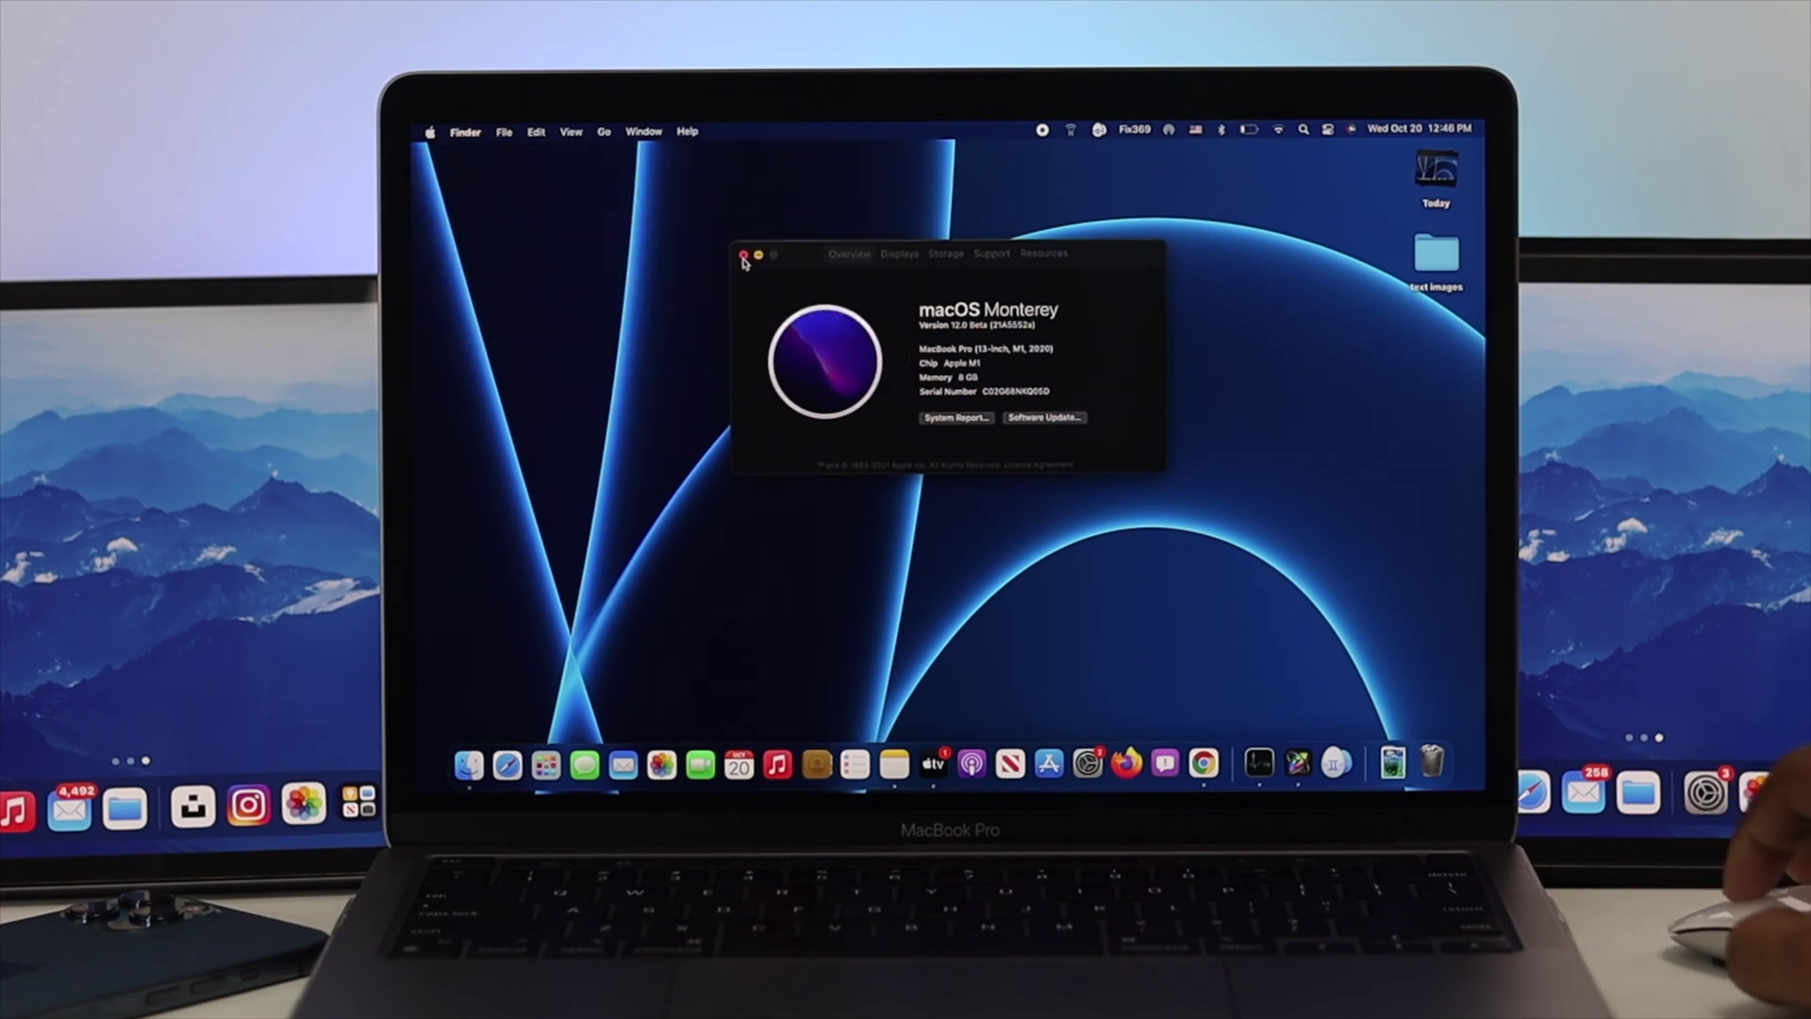
{"action": "left_click", "coordinate": [742, 256]}
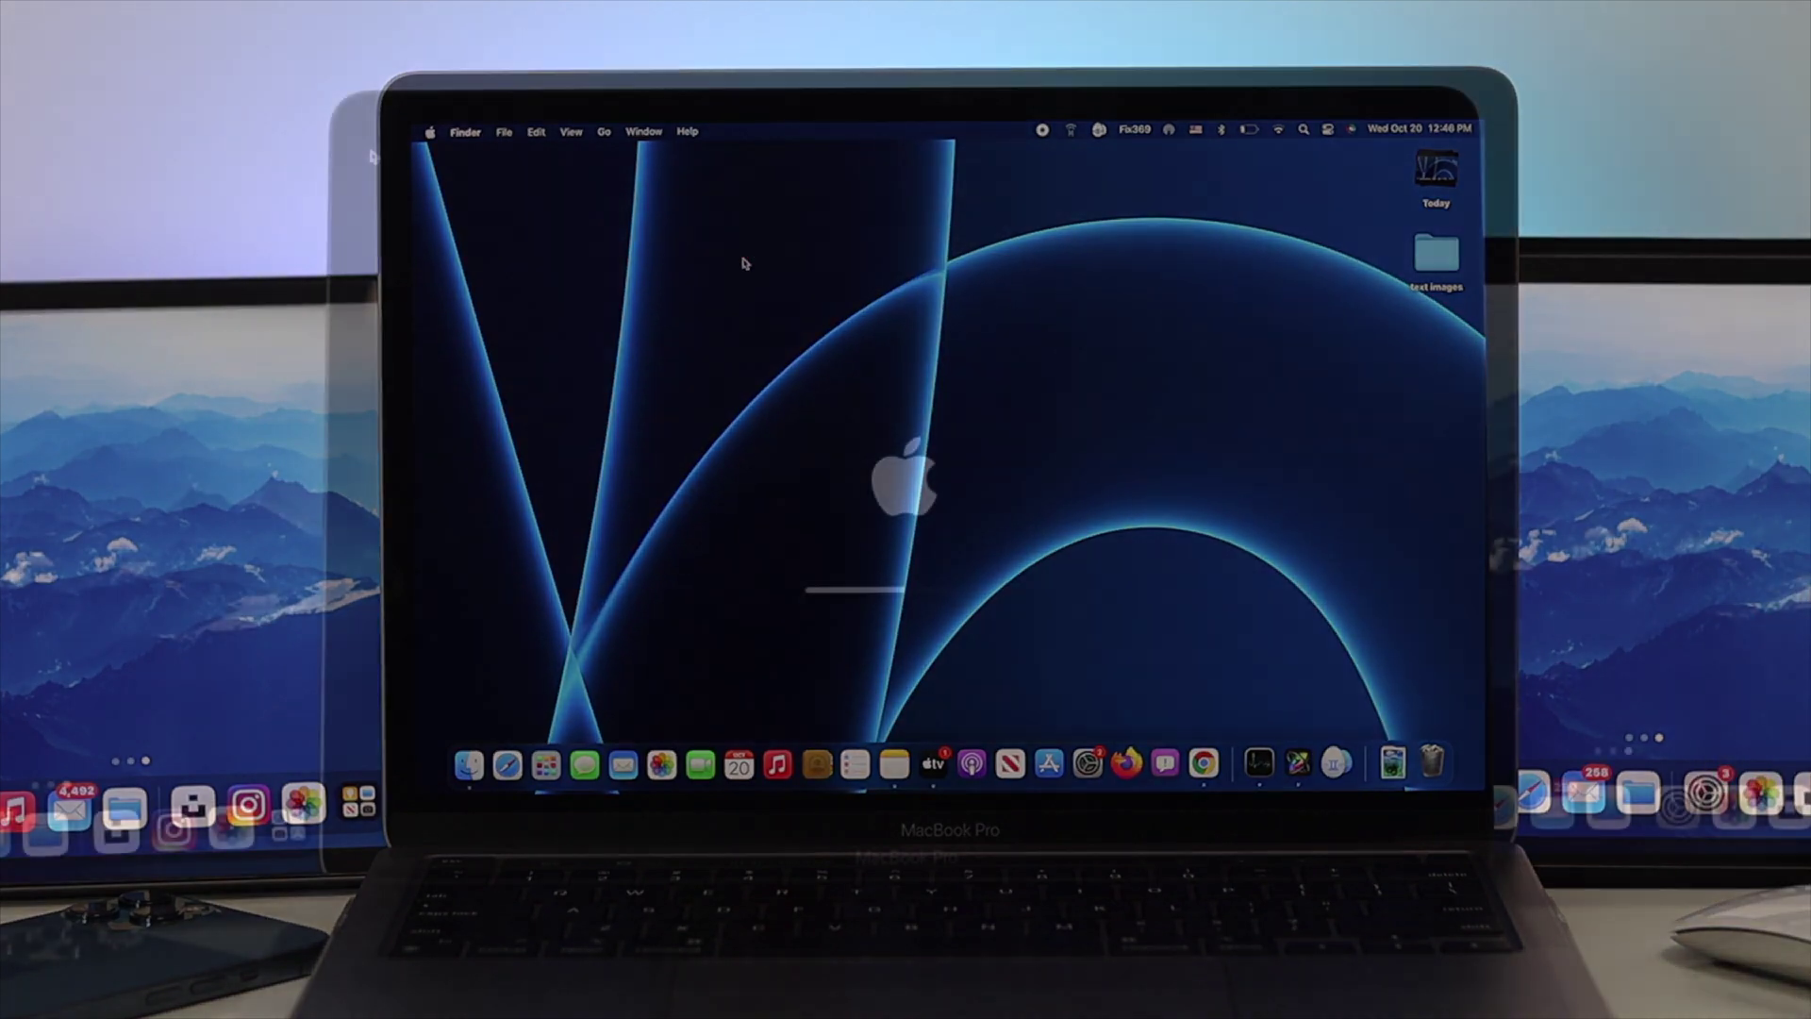